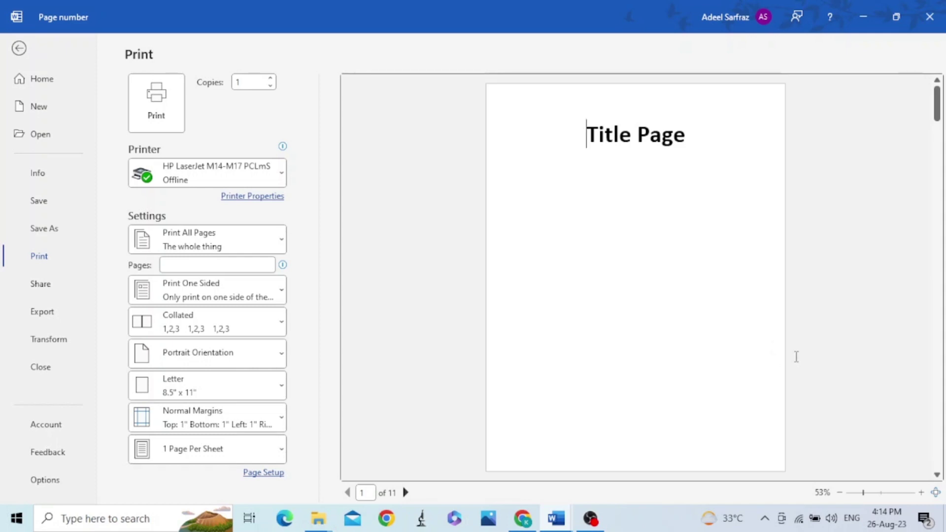
# - Scroll through the pages of the currently open document
pyautogui.scroll(-1, 813, 352)
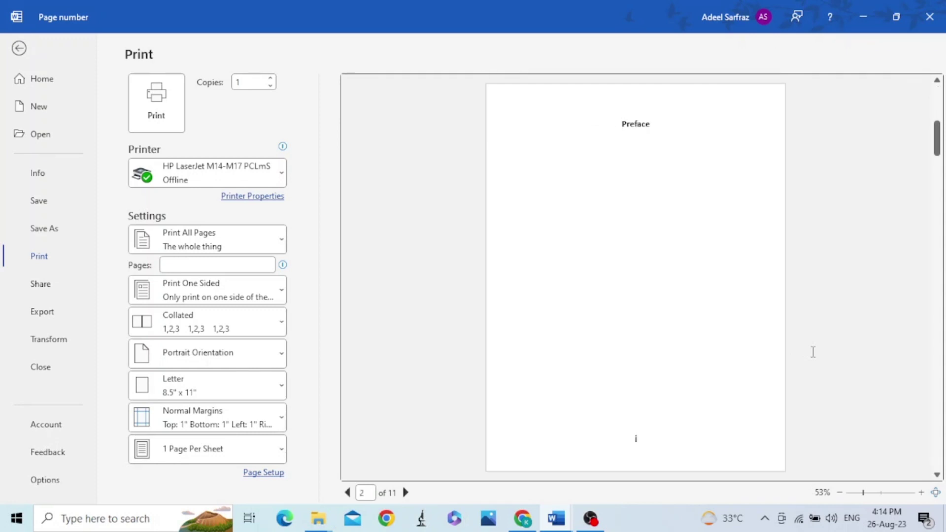
pyautogui.scroll(-1, 814, 352)
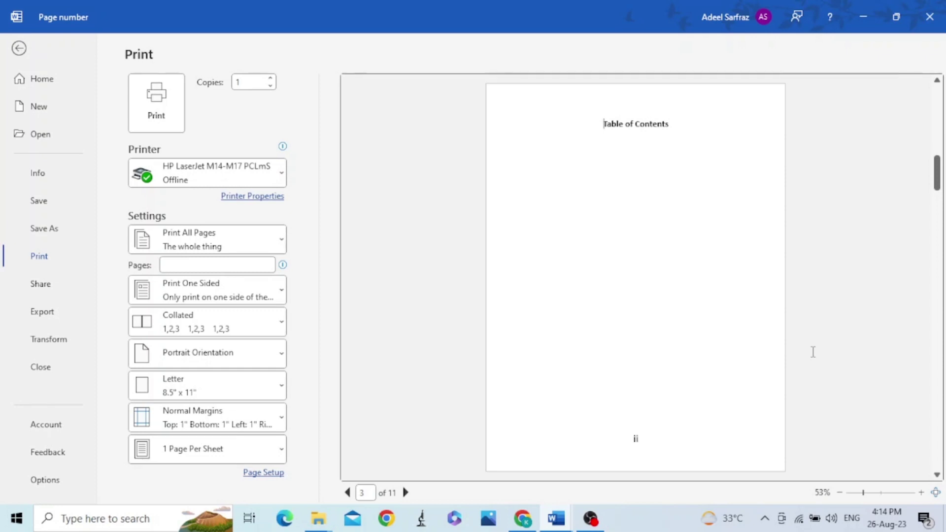
pyautogui.scroll(-1, 813, 352)
pyautogui.scroll(-1, 813, 352)
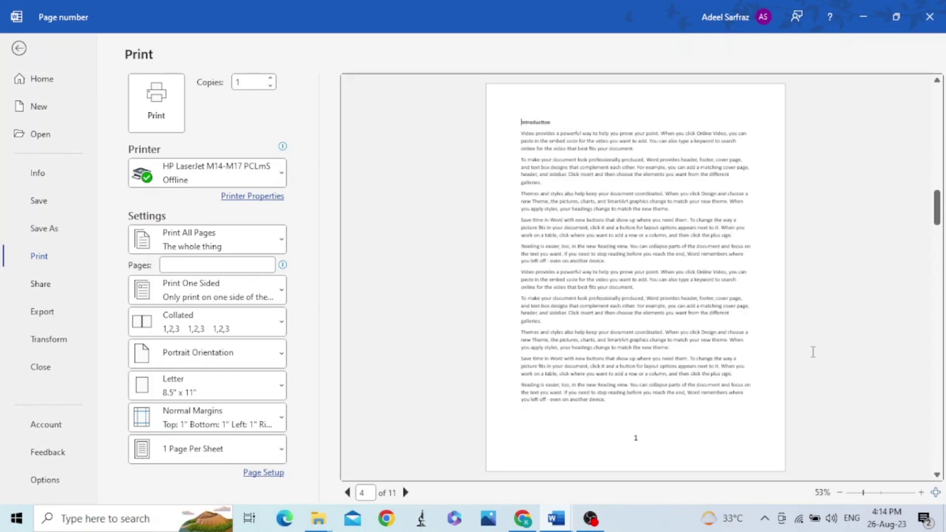
pyautogui.scroll(-1, 813, 352)
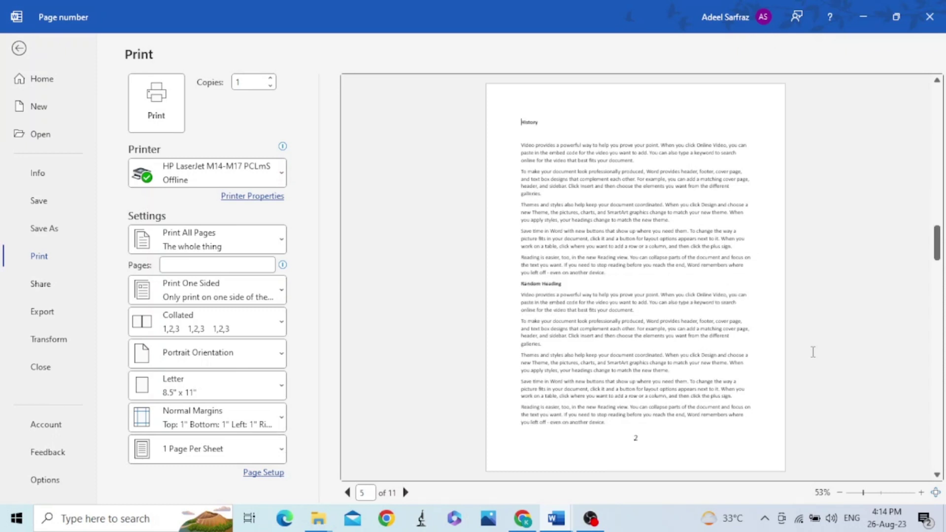
pyautogui.scroll(-1, 813, 351)
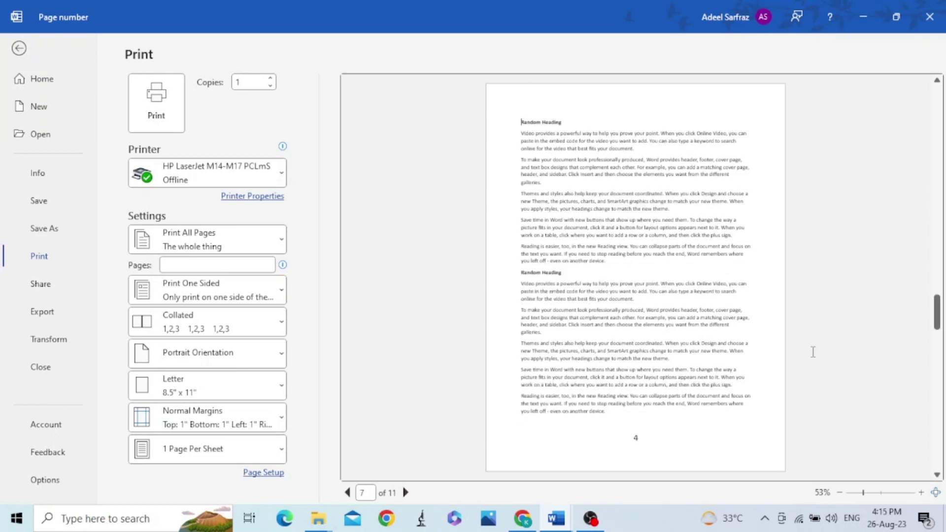
pyautogui.scroll(2, 813, 352)
pyautogui.scroll(1, 813, 351)
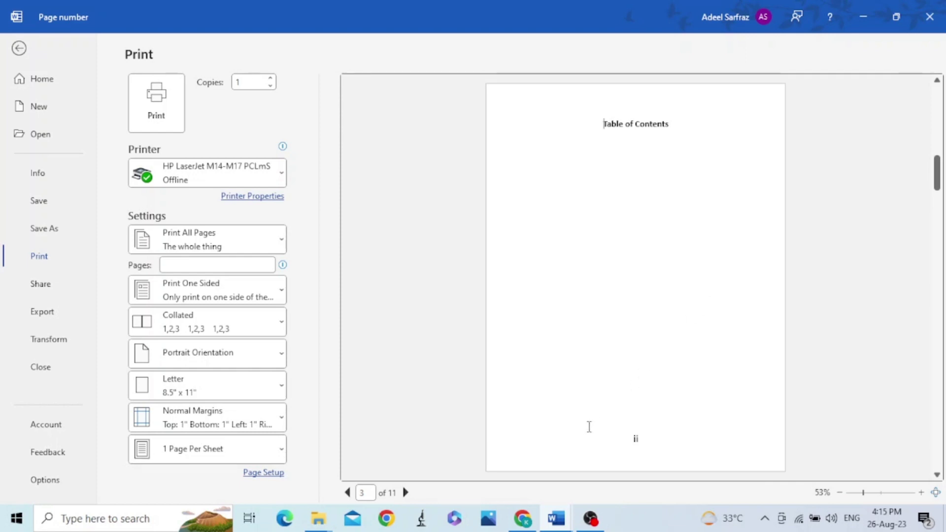
# - Switch to the Title Page document and check the blank footers on its first pages
pyautogui.moveTo(560, 525)
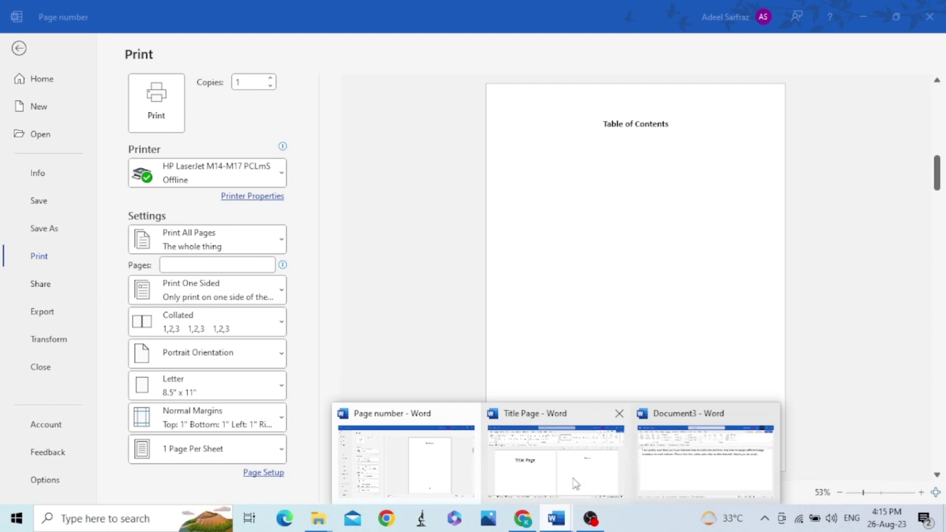
pyautogui.click(578, 460)
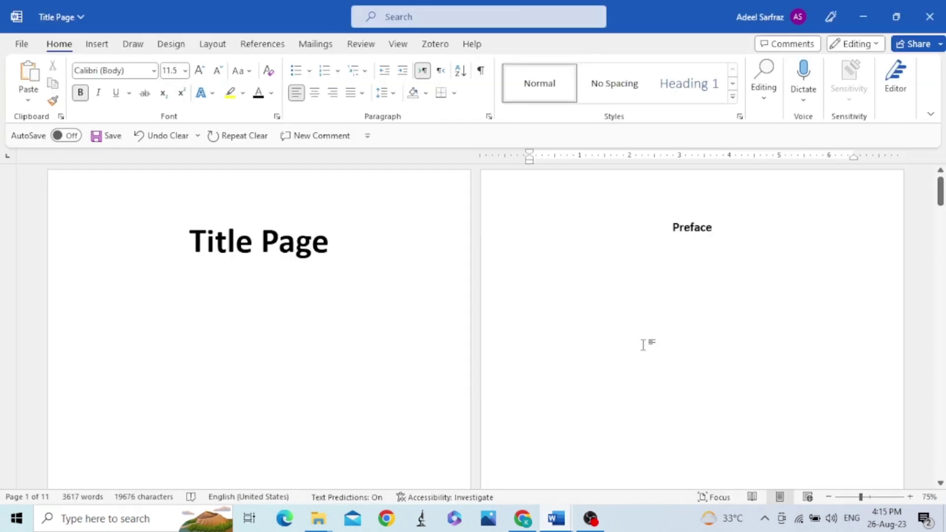
pyautogui.scroll(-5, 643, 345)
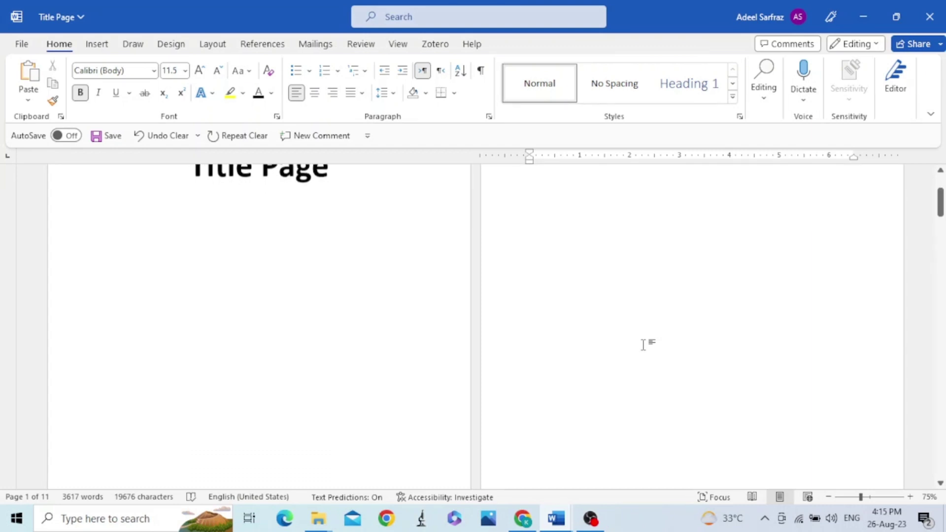
pyautogui.scroll(-3, 643, 344)
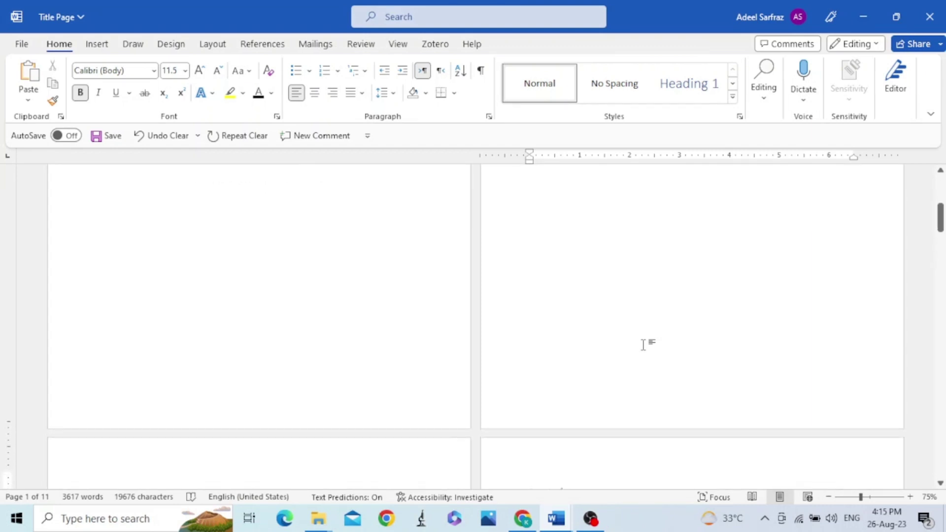
pyautogui.scroll(1, 643, 345)
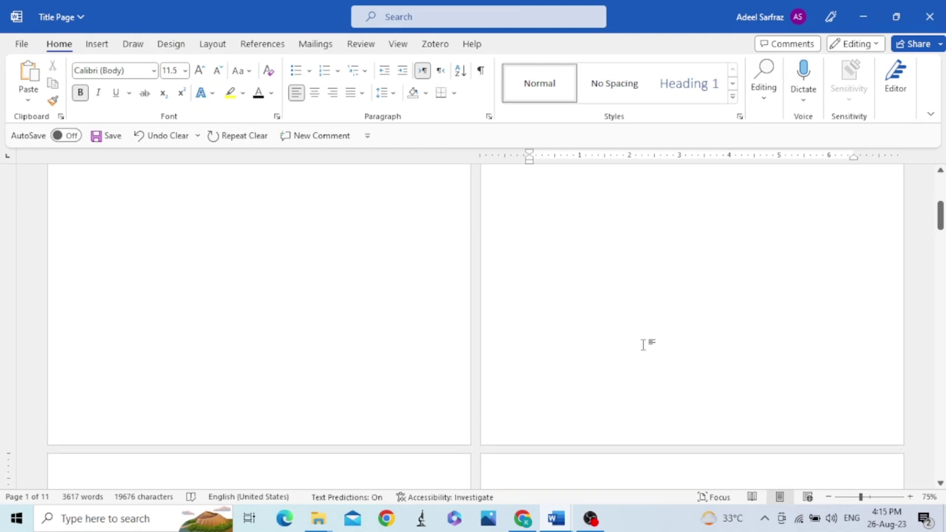
pyautogui.scroll(3, 643, 344)
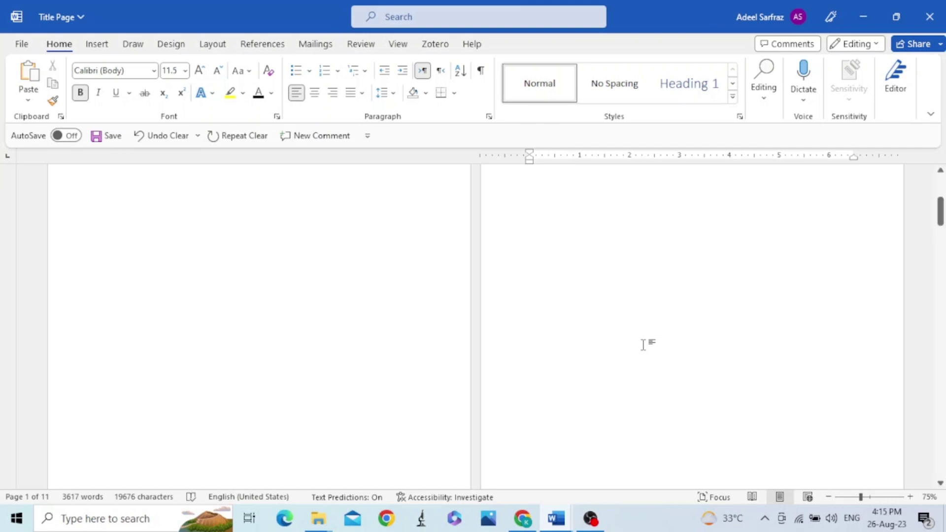
pyautogui.scroll(-2, 643, 344)
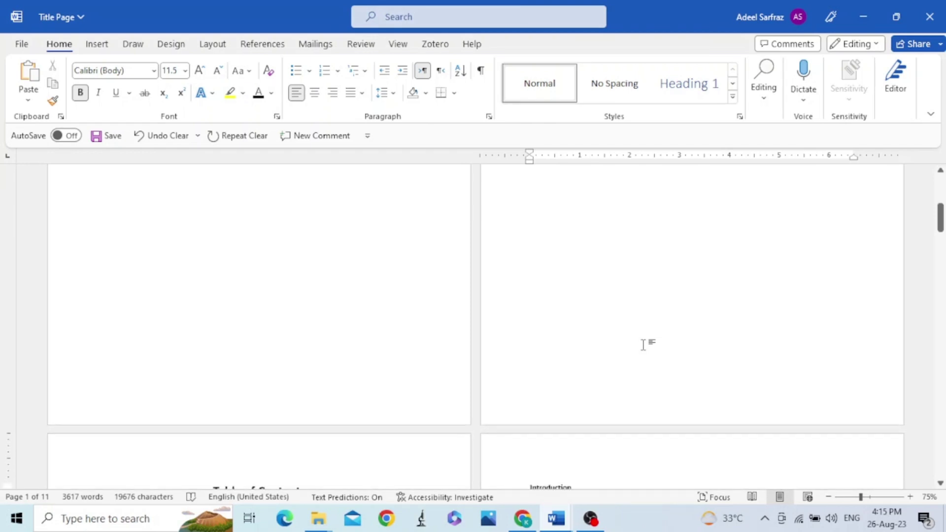
# - Open the page 1 footer, type a trial 123, then delete it so the footers are empty
pyautogui.doubleClick(246, 390)
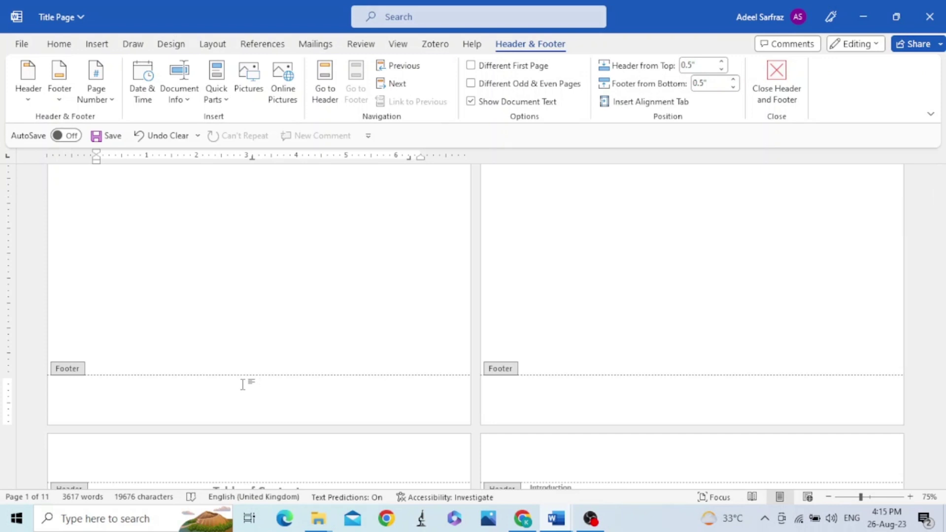
pyautogui.write('123')
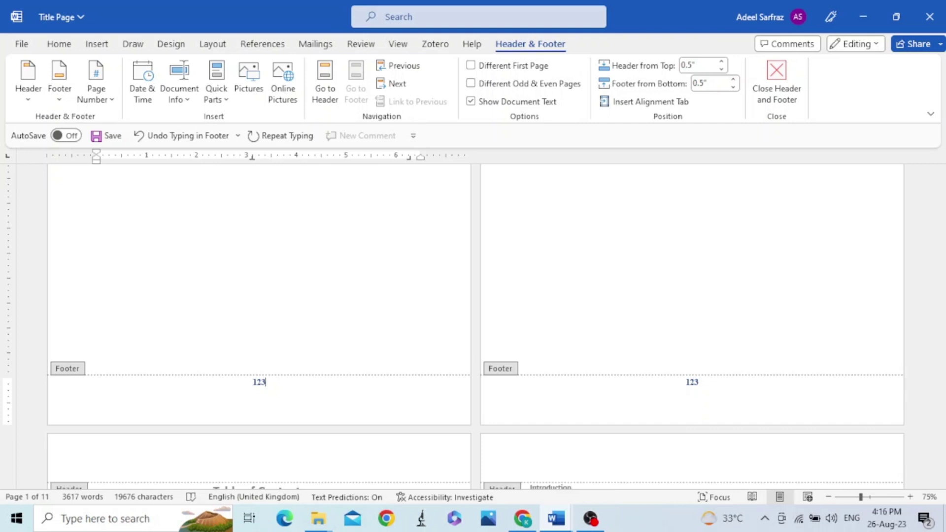
pyautogui.click(710, 386)
pyautogui.press('BackSpace')
pyautogui.press('BackSpace')
pyautogui.press('BackSpace')
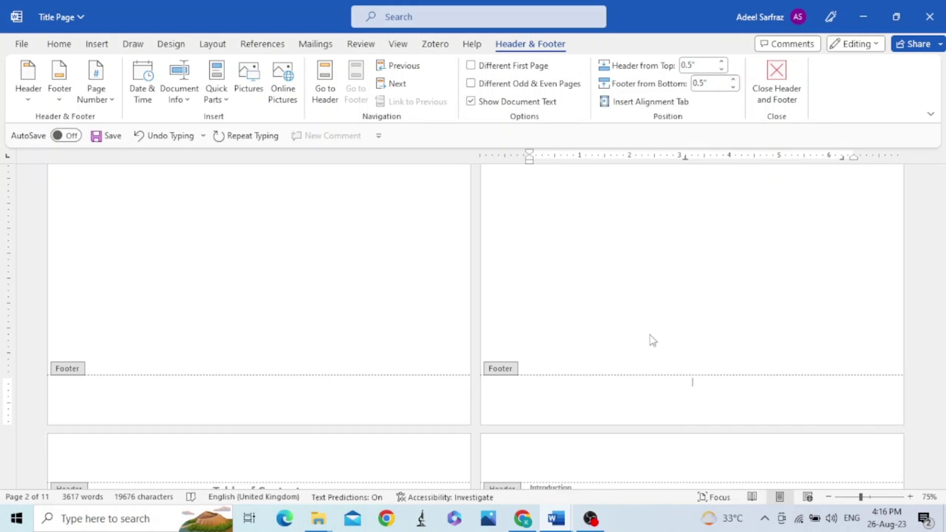
# - Close footer editing and return to the document body
pyautogui.scroll(5, 650, 335)
pyautogui.scroll(3, 649, 335)
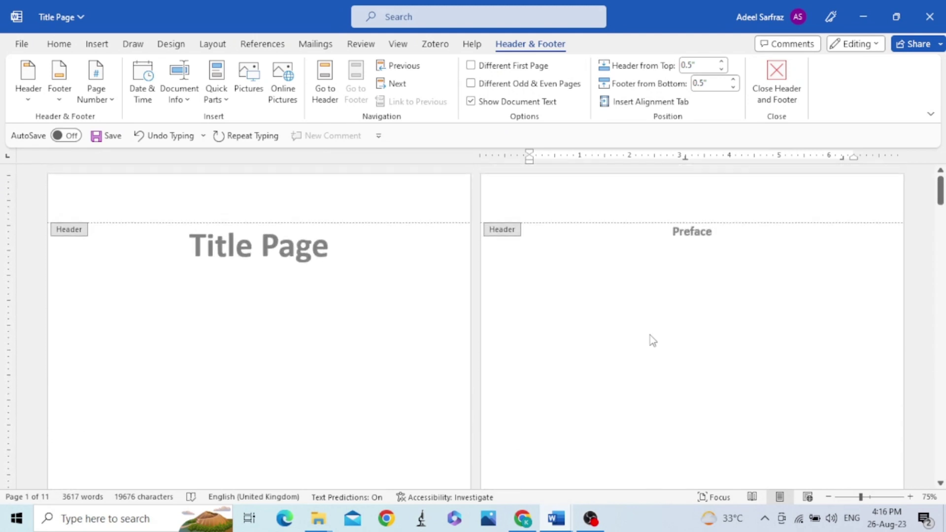
pyautogui.scroll(-1, 649, 341)
pyautogui.doubleClick(253, 245)
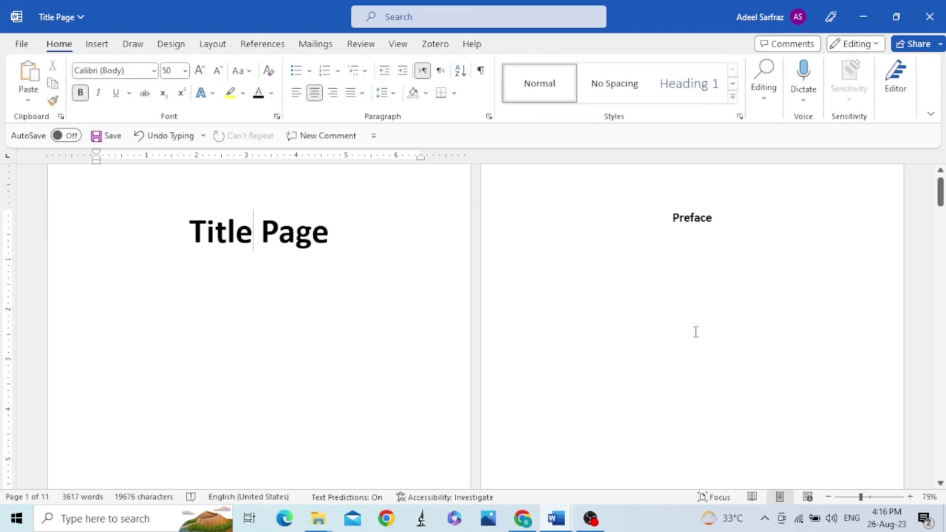
# - Place the insertion point before the Introduction heading
pyautogui.scroll(-3, 696, 332)
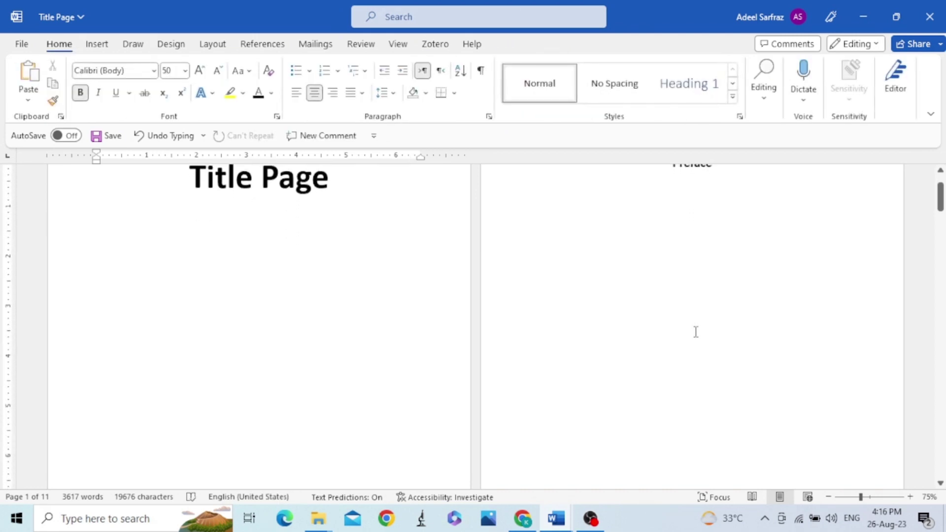
pyautogui.scroll(3, 696, 332)
pyautogui.scroll(-10, 696, 331)
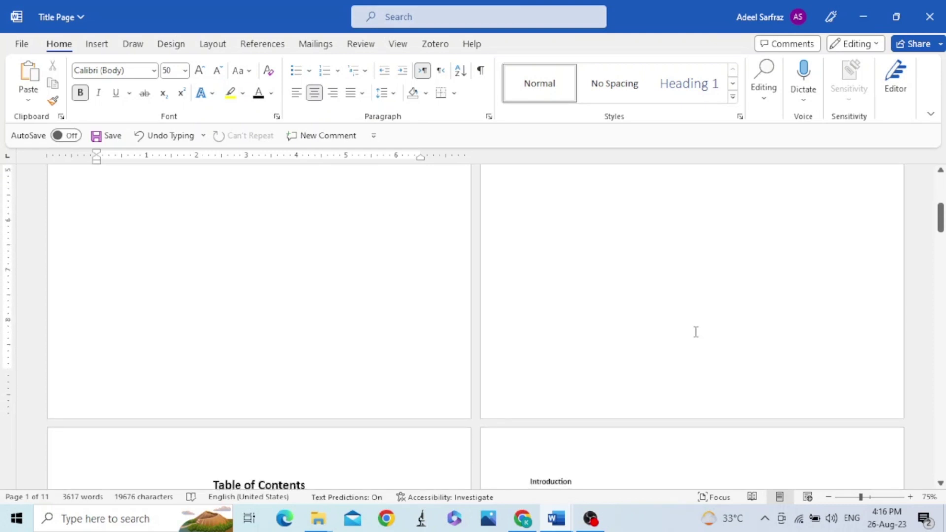
pyautogui.scroll(-7, 696, 332)
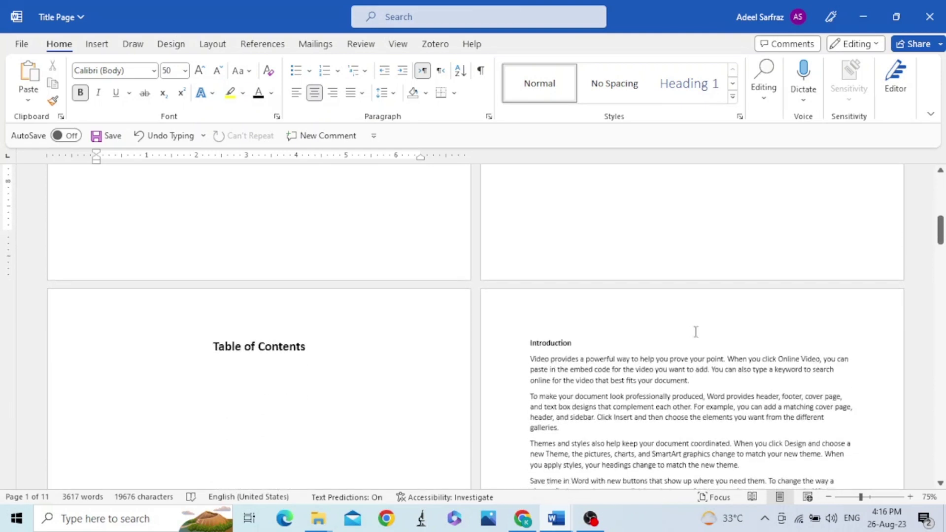
pyautogui.scroll(-1, 696, 332)
pyautogui.scroll(-5, 696, 331)
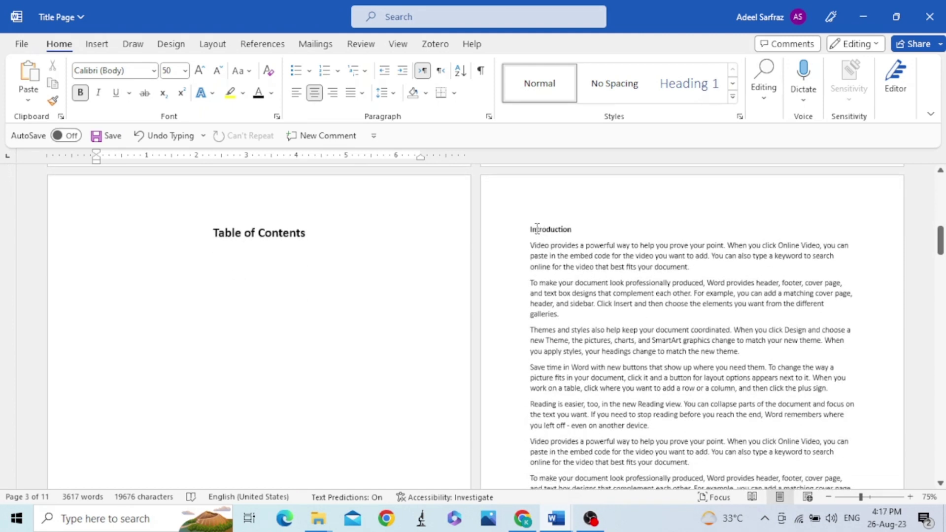
pyautogui.click(530, 228)
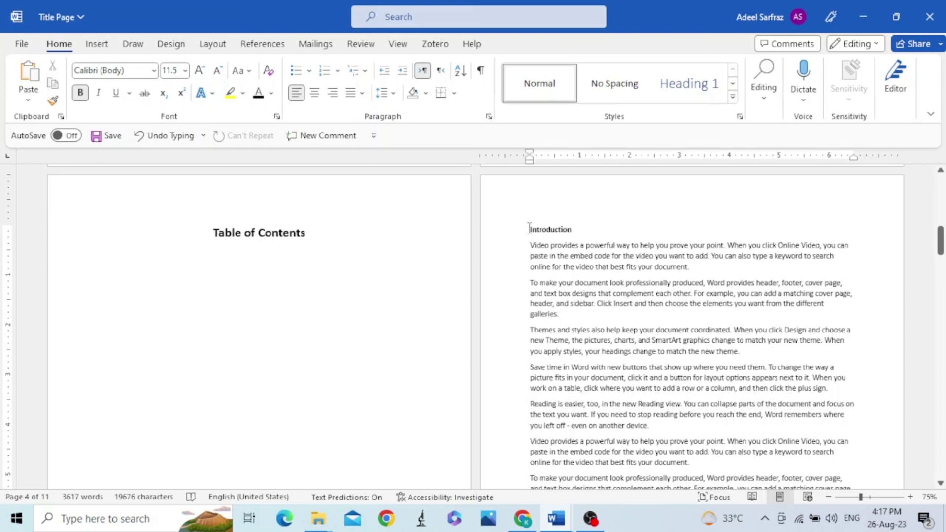
# - Move back to the top and place the insertion point at the Preface heading
pyautogui.scroll(3, 528, 229)
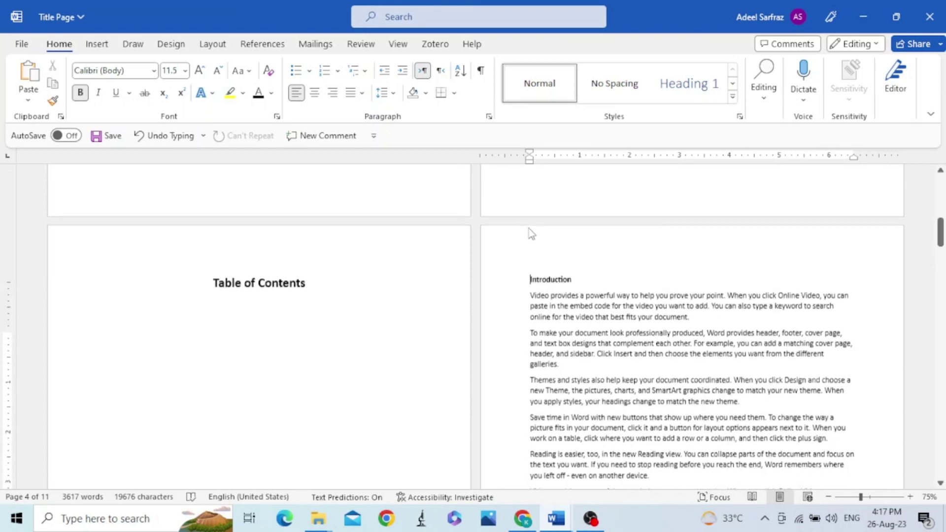
pyautogui.scroll(3, 528, 229)
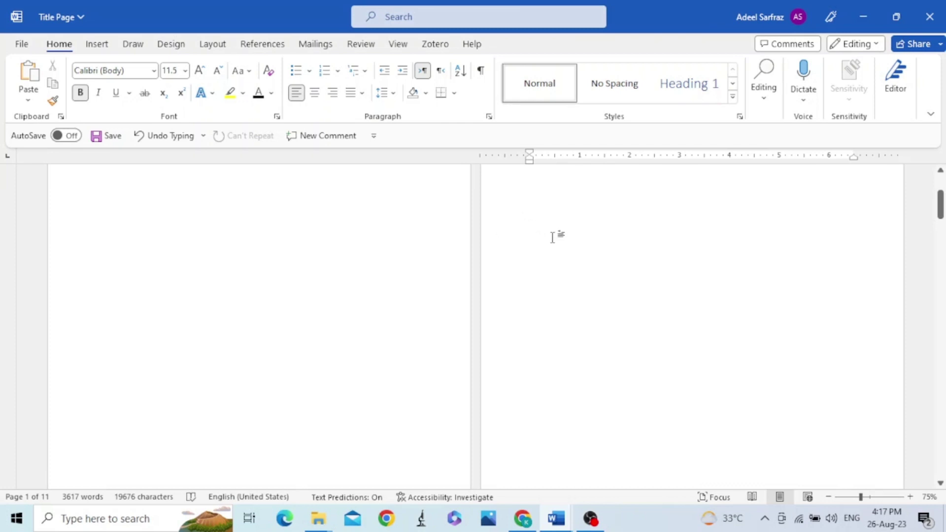
pyautogui.scroll(1, 553, 237)
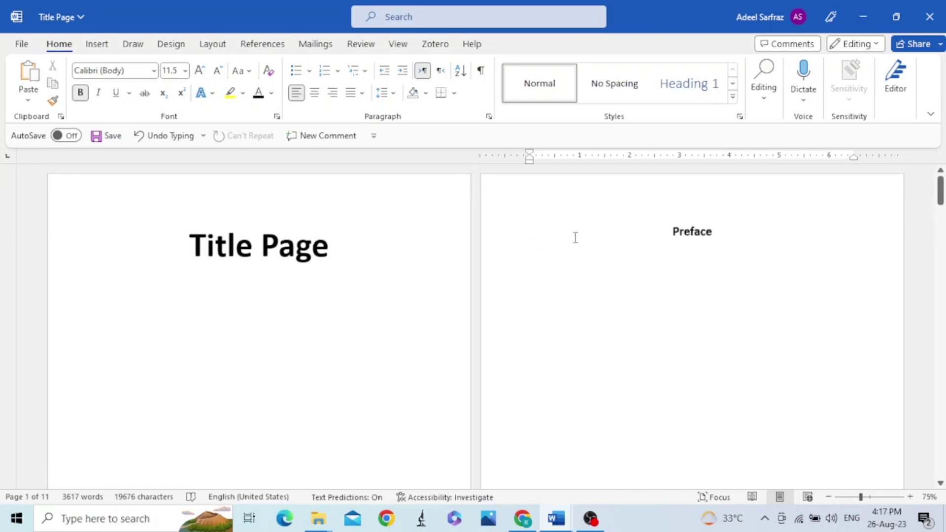
pyautogui.click(671, 232)
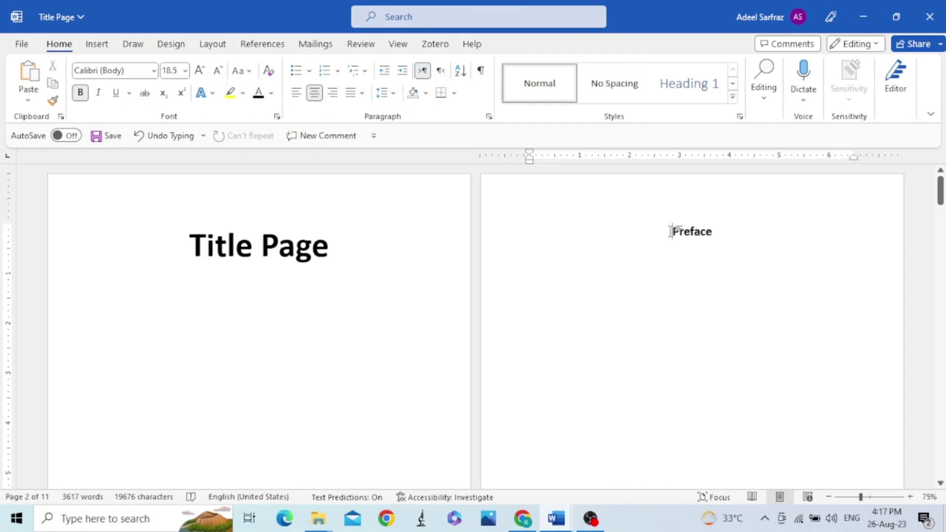
# - Insert a Next Page section break so the Preface begins a new section
pyautogui.click(213, 45)
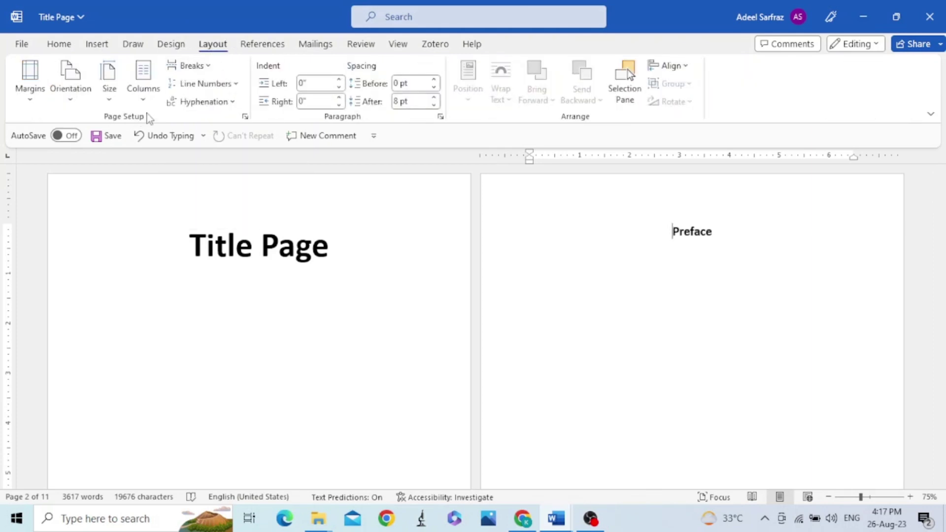
pyautogui.click(206, 67)
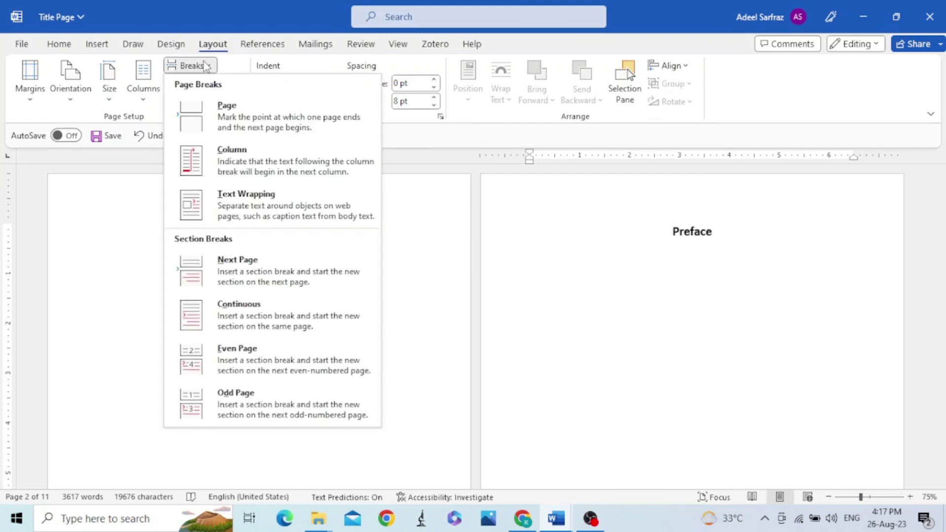
pyautogui.click(281, 276)
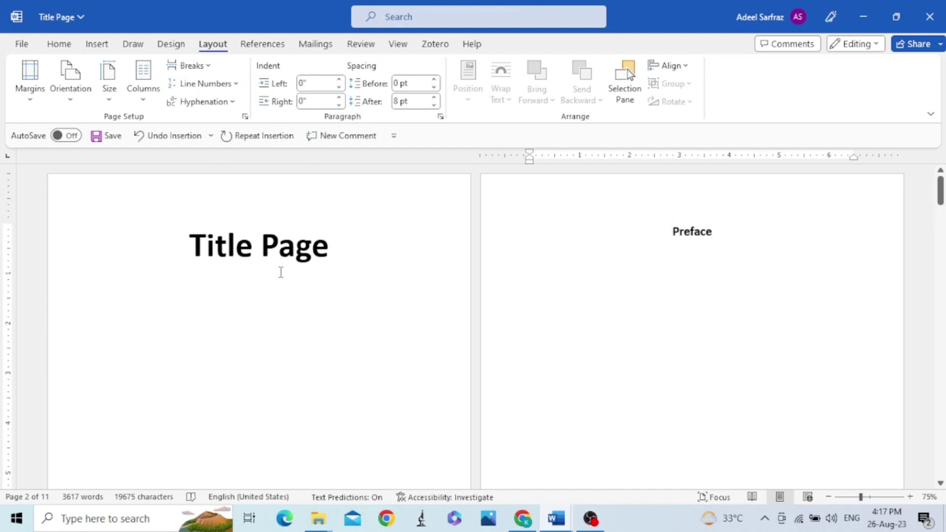
pyautogui.scroll(-1, 556, 342)
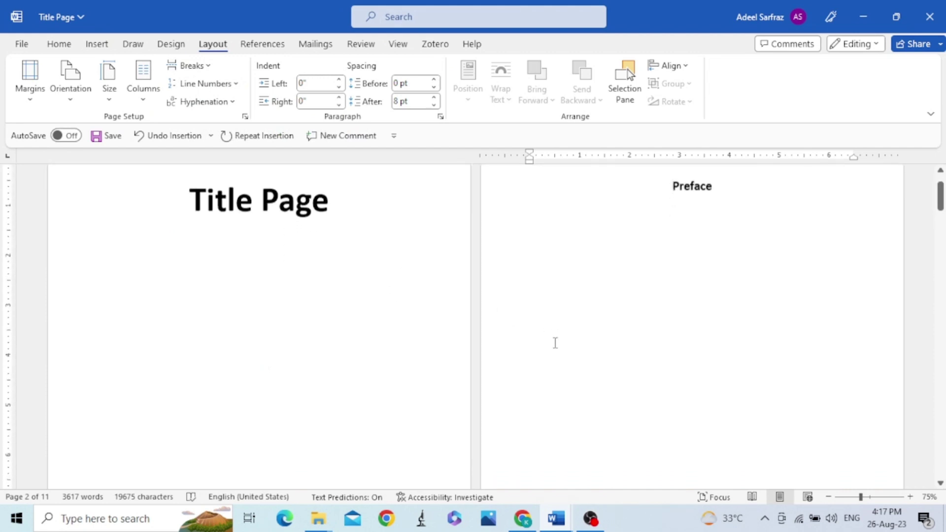
pyautogui.scroll(-2, 555, 343)
pyautogui.scroll(-3, 555, 343)
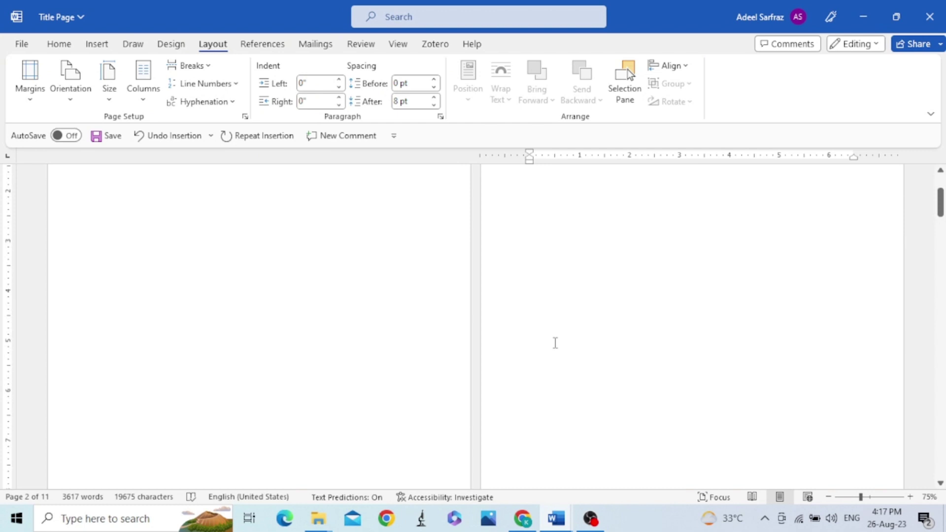
pyautogui.scroll(-1, 555, 343)
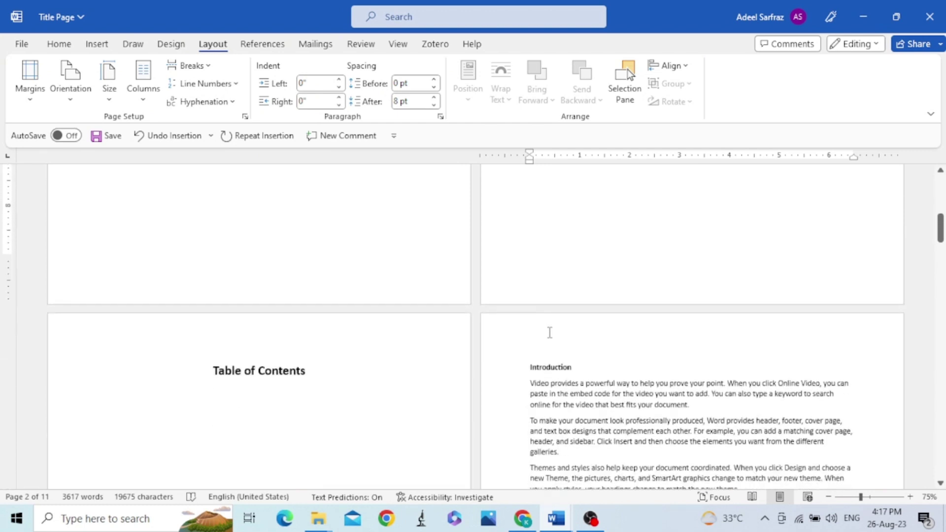
# - Open the page 2 footer, test-type 456, then delete it
pyautogui.doubleClick(537, 288)
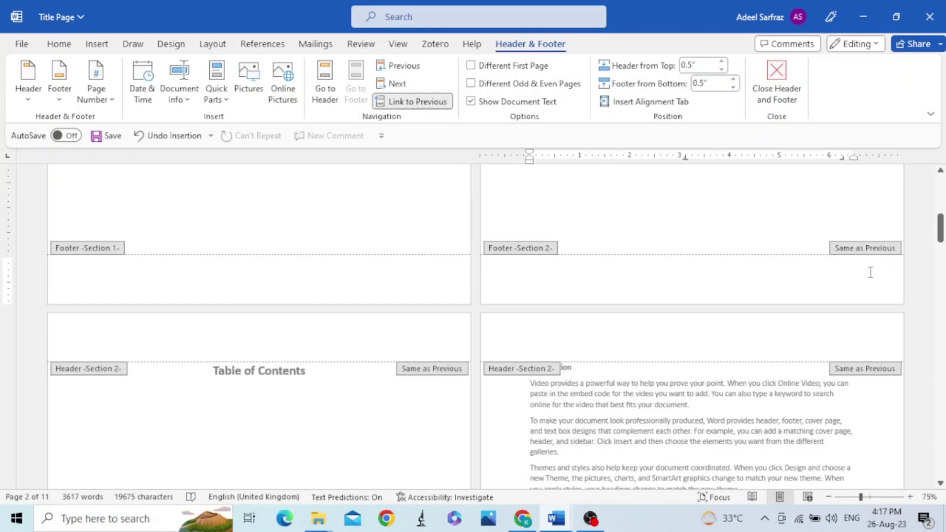
pyautogui.click(837, 278)
pyautogui.write('456')
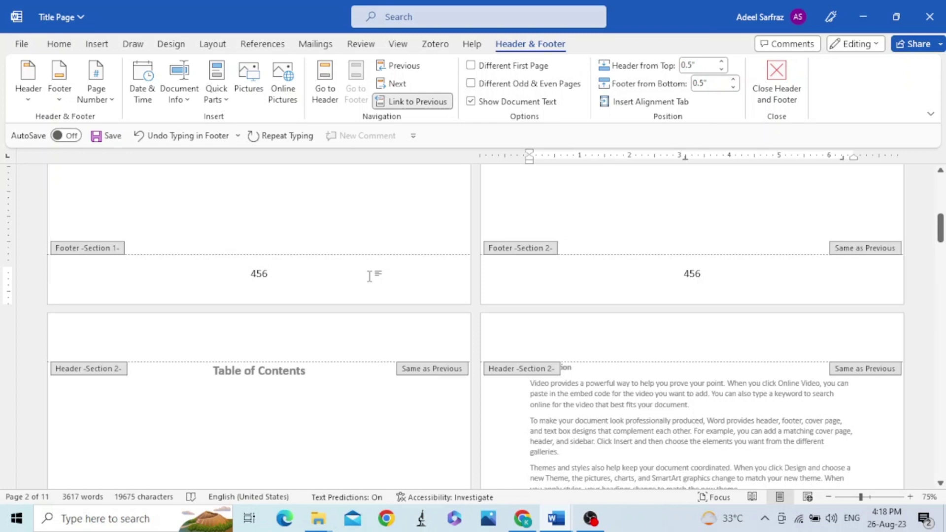
pyautogui.press('BackSpace')
pyautogui.press('BackSpace')
pyautogui.press('BackSpace')
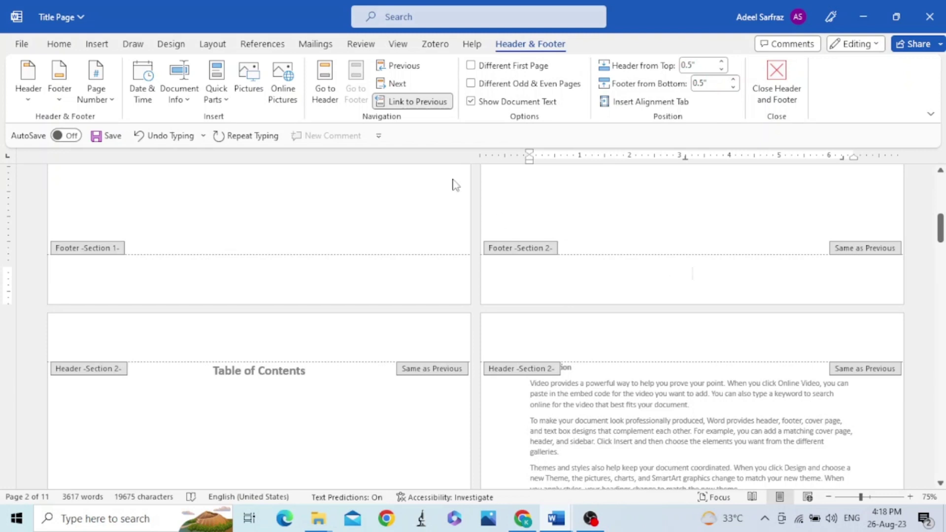
# - Turn off Link to Previous for Section 2's footer and return to the body before Introduction
pyautogui.click(403, 102)
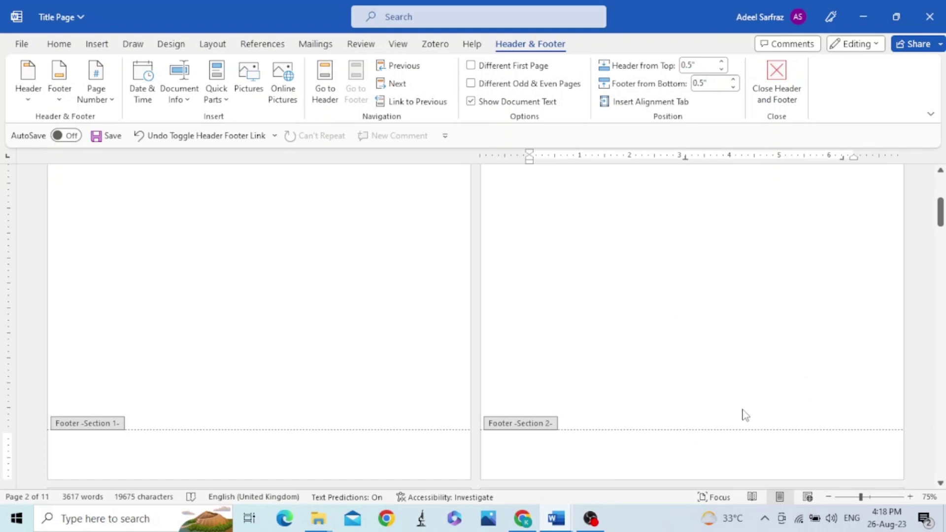
pyautogui.scroll(-3, 746, 416)
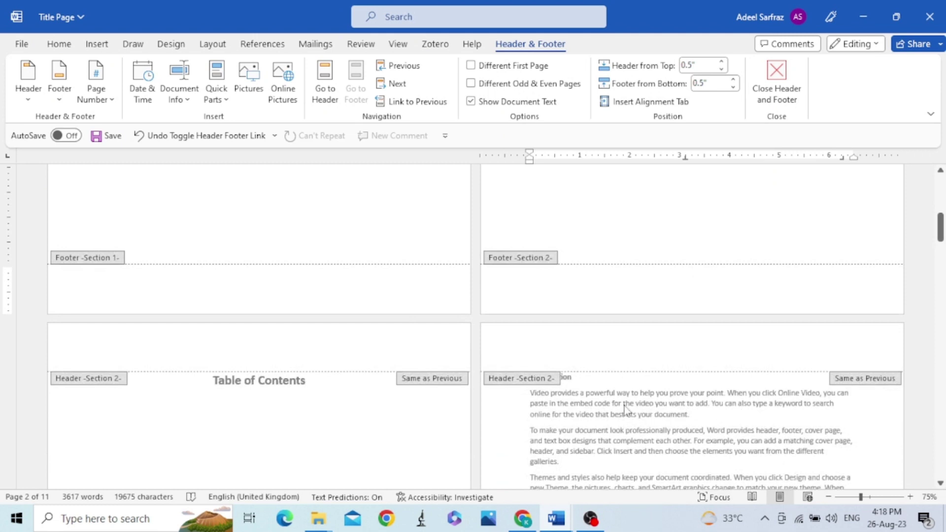
pyautogui.doubleClick(564, 399)
pyautogui.click(527, 377)
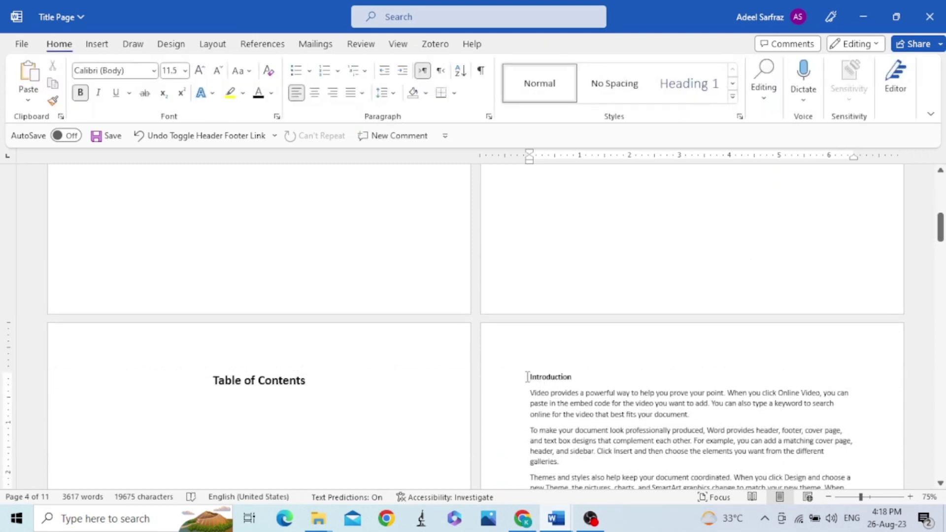
# - Insert a Next Page section break at Introduction, then open header and footer editing
pyautogui.click(209, 46)
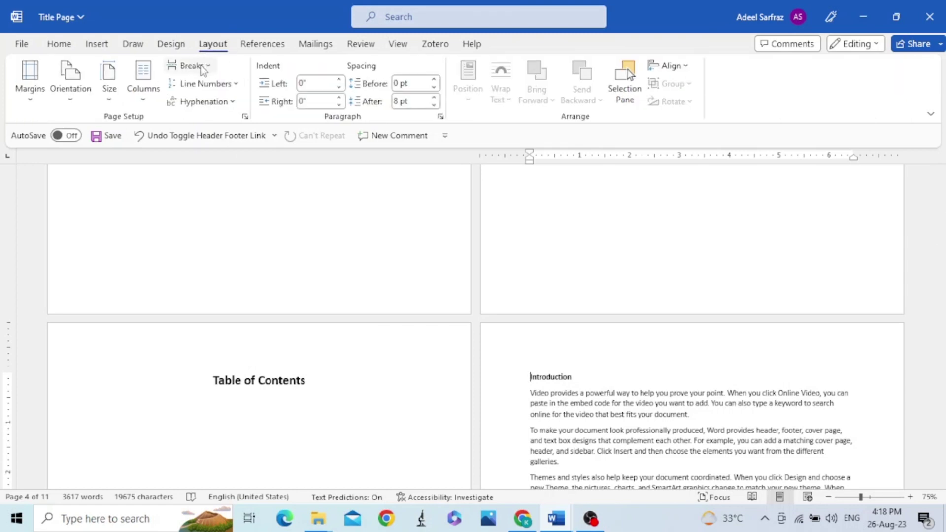
pyautogui.click(201, 68)
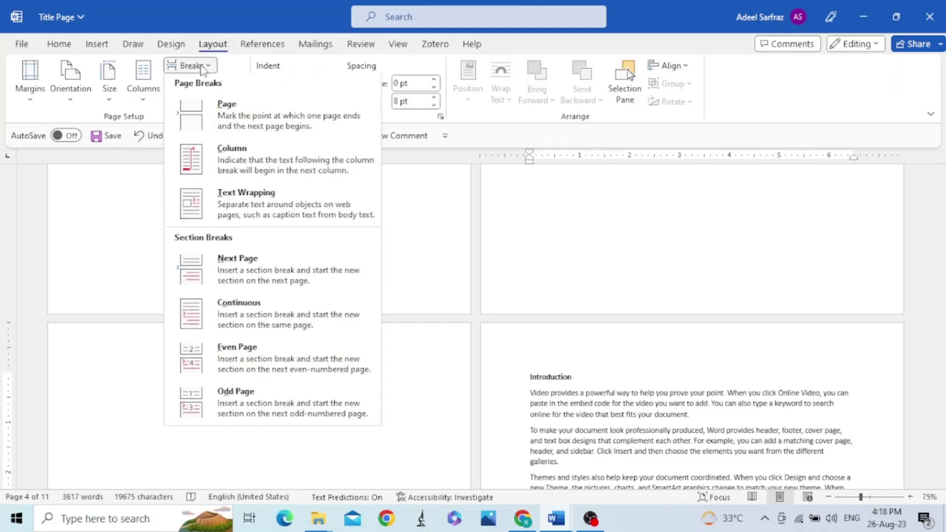
pyautogui.click(256, 272)
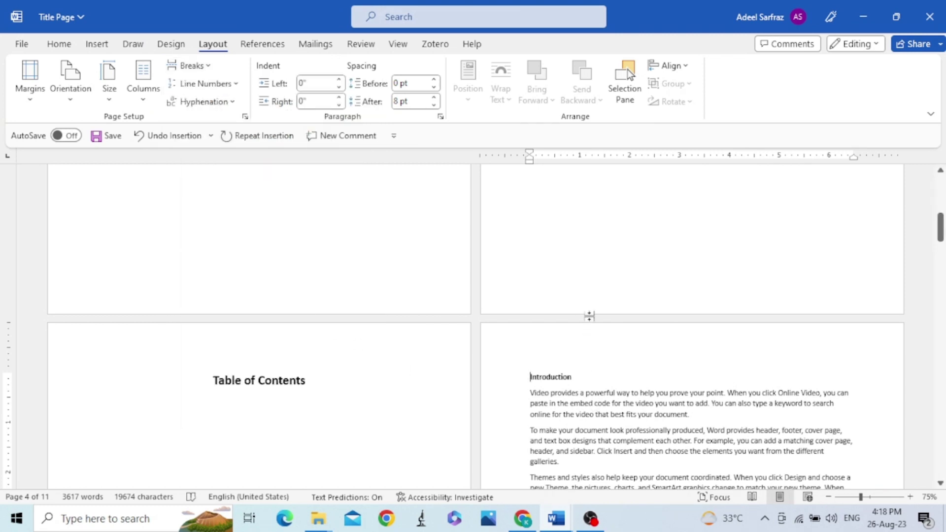
pyautogui.doubleClick(598, 304)
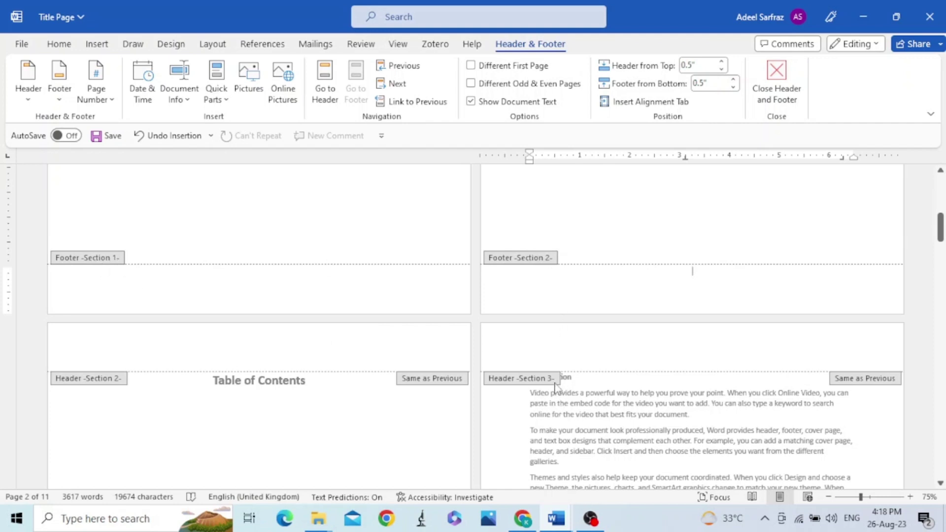
# - Turn off Link to Previous for the Section 3 footer
pyautogui.scroll(-5, 512, 390)
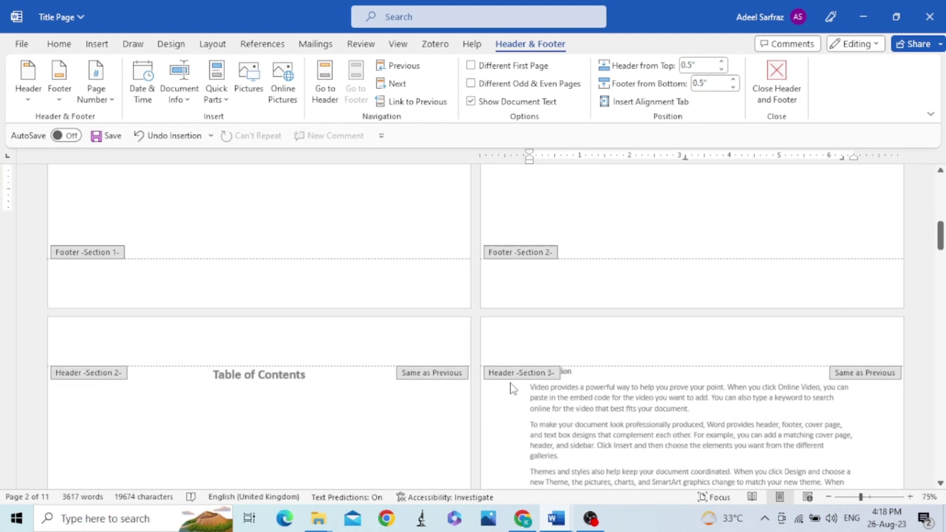
pyautogui.scroll(-3, 513, 389)
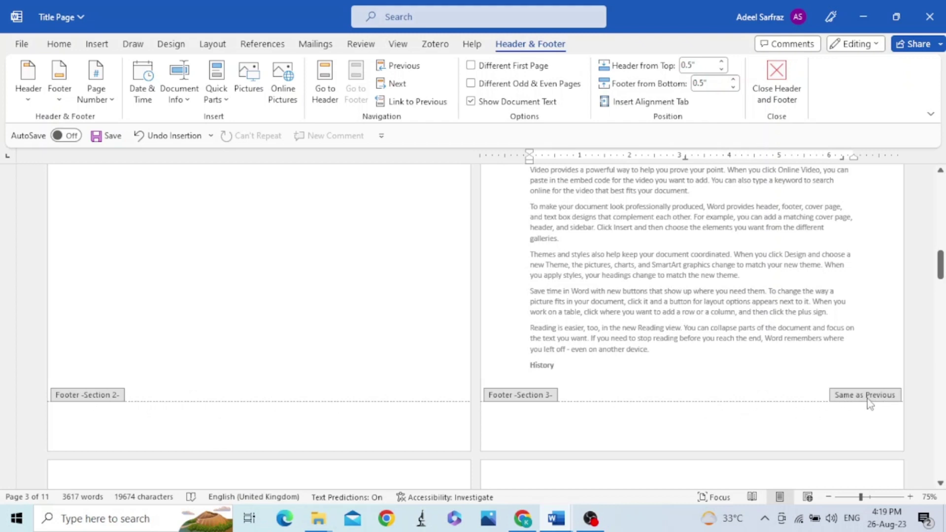
pyautogui.click(656, 427)
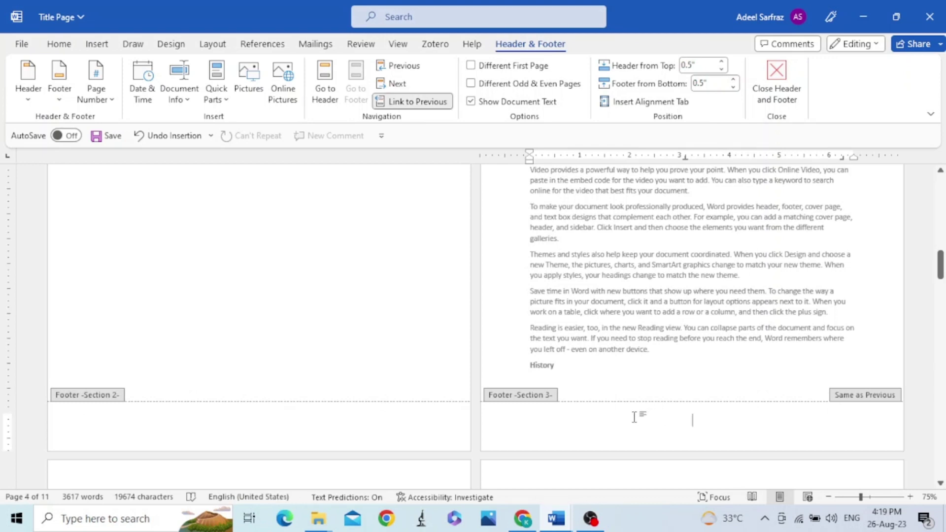
pyautogui.click(422, 104)
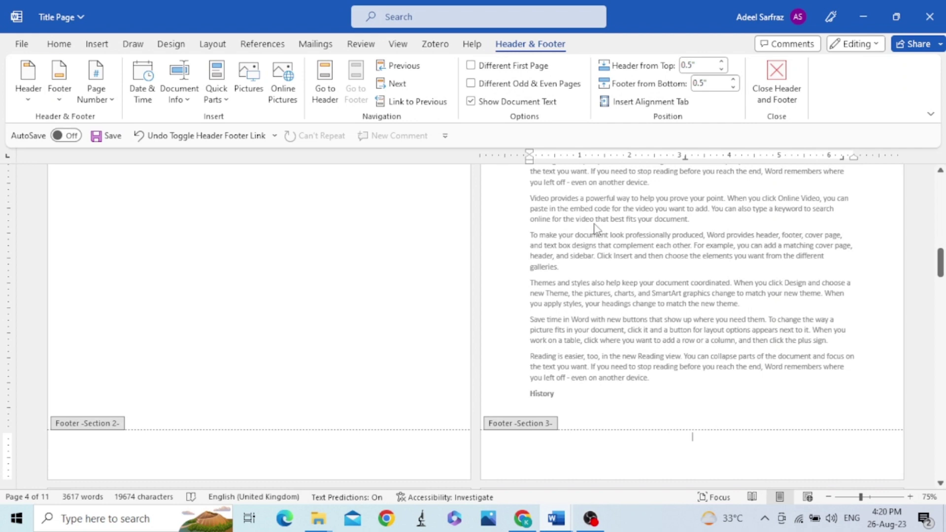
pyautogui.scroll(-8, 595, 223)
# - Add a centred Plain Number 2 page number to the Section 2 footer
pyautogui.scroll(8, 595, 223)
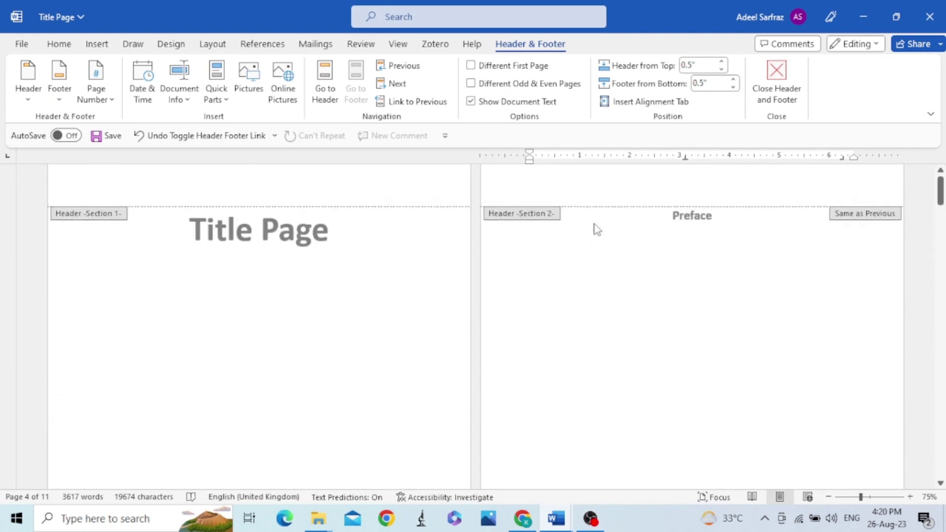
pyautogui.scroll(-1, 597, 230)
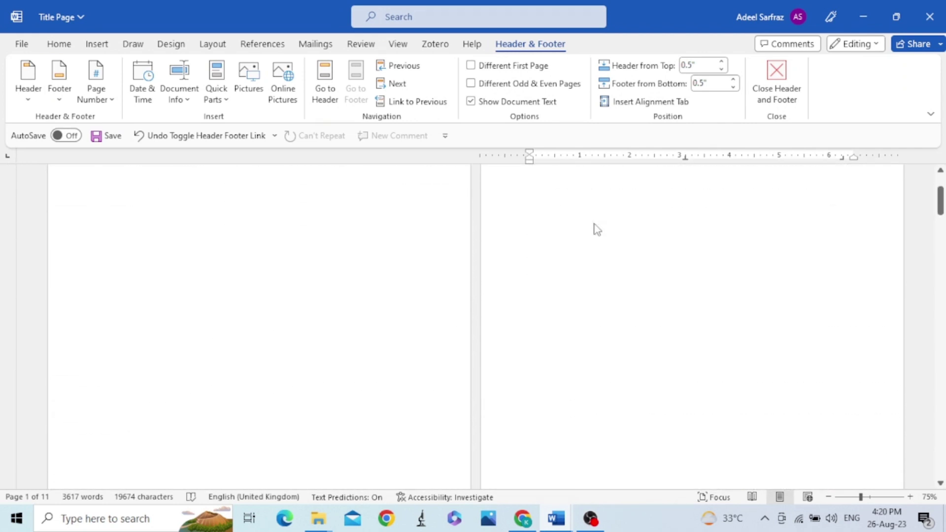
pyautogui.scroll(-1, 597, 229)
pyautogui.scroll(-3, 597, 229)
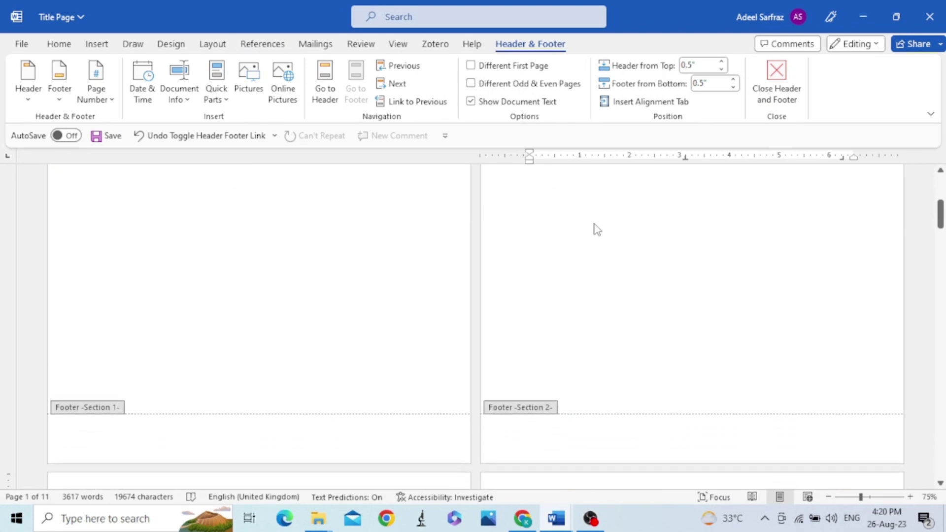
pyautogui.click(251, 450)
pyautogui.click(600, 449)
pyautogui.click(96, 91)
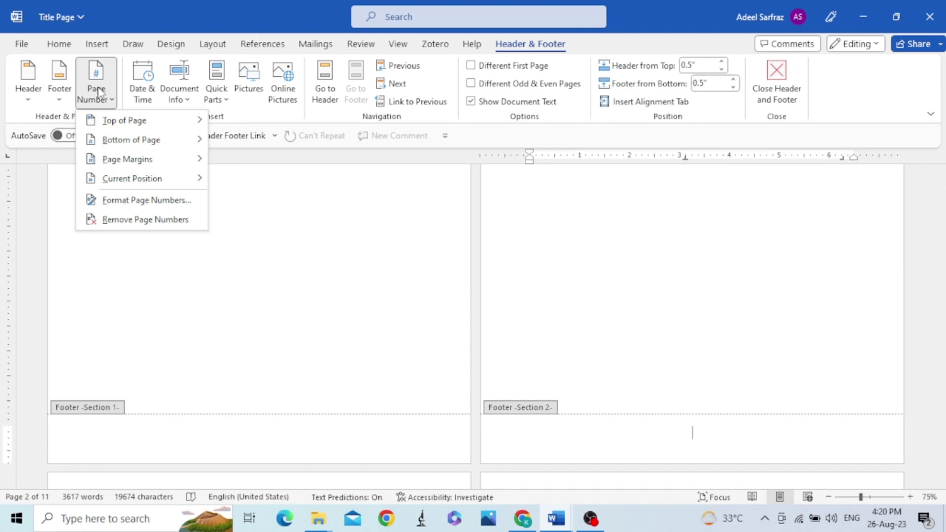
pyautogui.moveTo(171, 143)
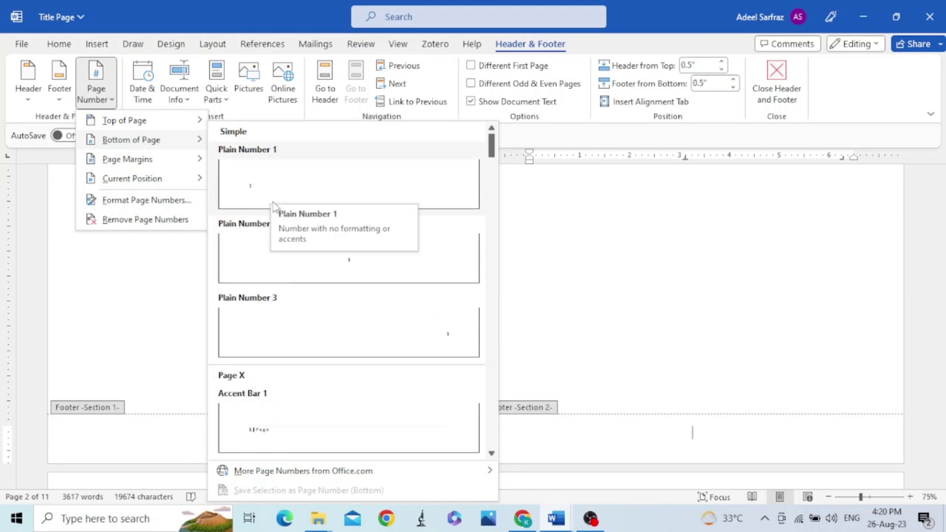
pyautogui.click(351, 264)
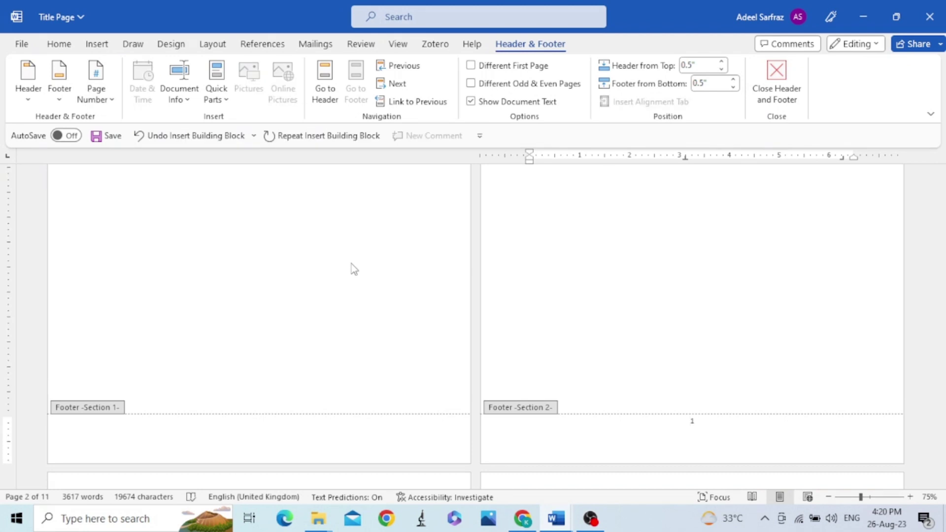
# - Format Section 2's page numbers as lowercase roman numerals (i, ii, iii)
pyautogui.doubleClick(693, 421)
pyautogui.rightClick(689, 425)
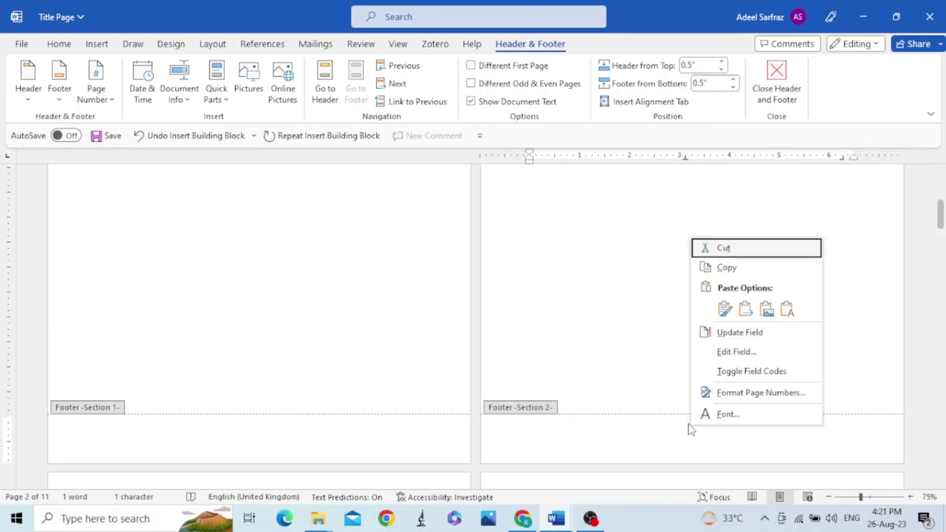
pyautogui.click(746, 393)
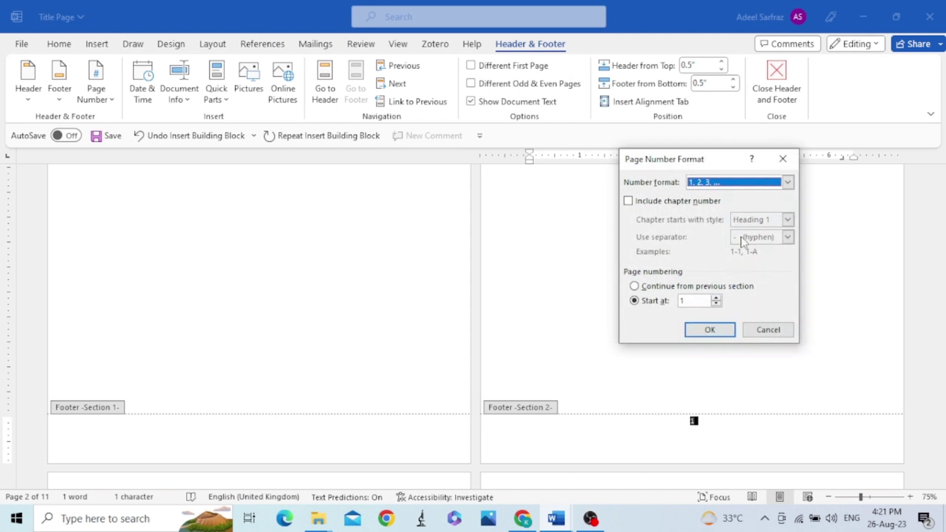
pyautogui.click(788, 182)
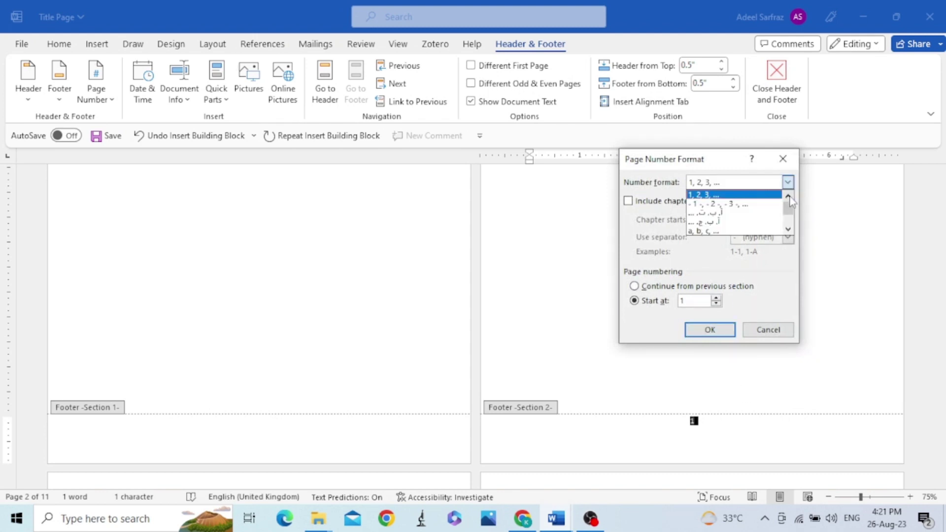
pyautogui.click(788, 229)
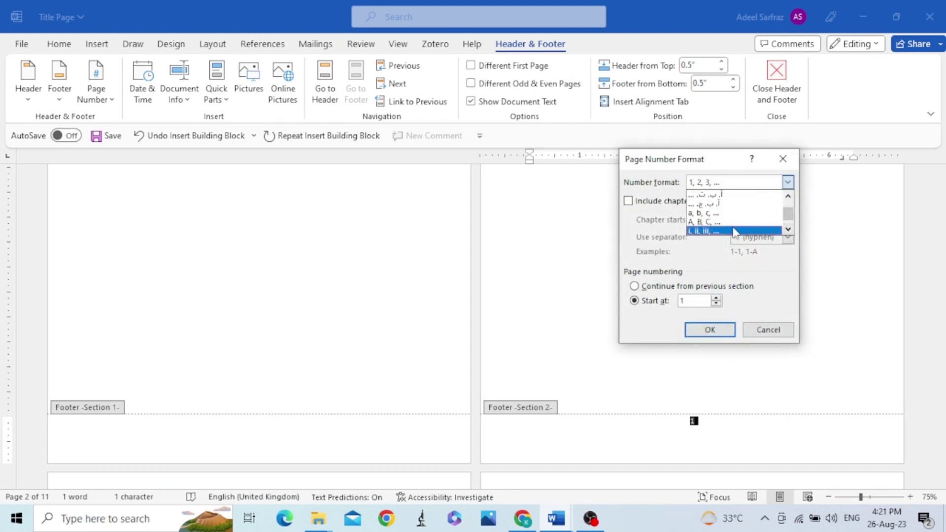
pyautogui.click(734, 231)
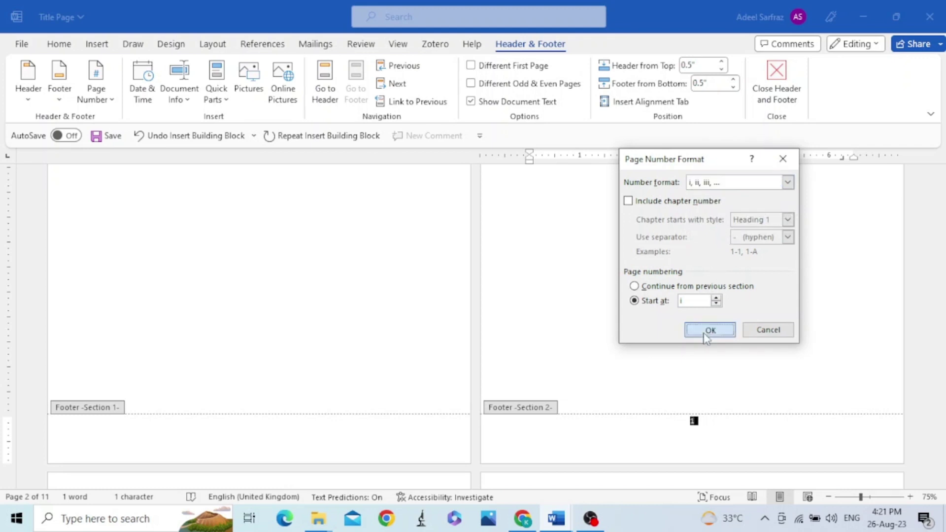
pyautogui.click(708, 331)
pyautogui.scroll(-1, 681, 376)
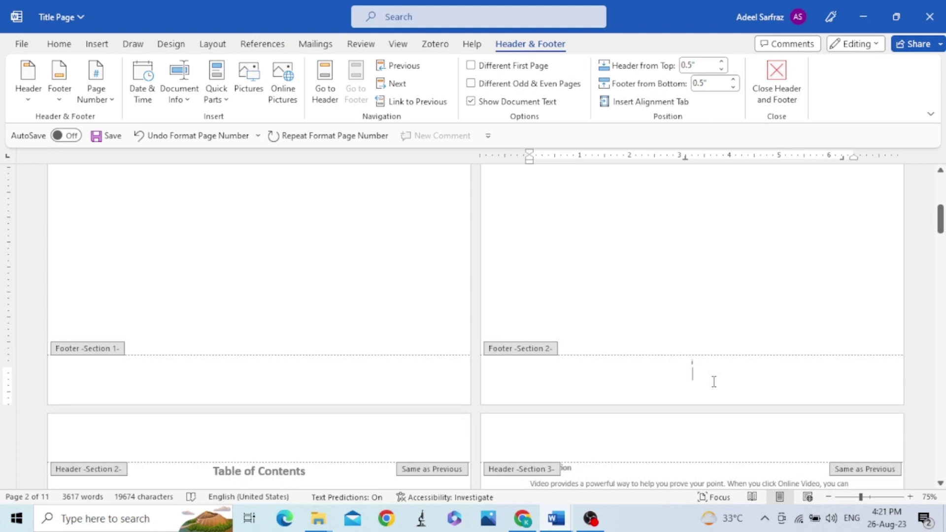
pyautogui.scroll(-1, 714, 381)
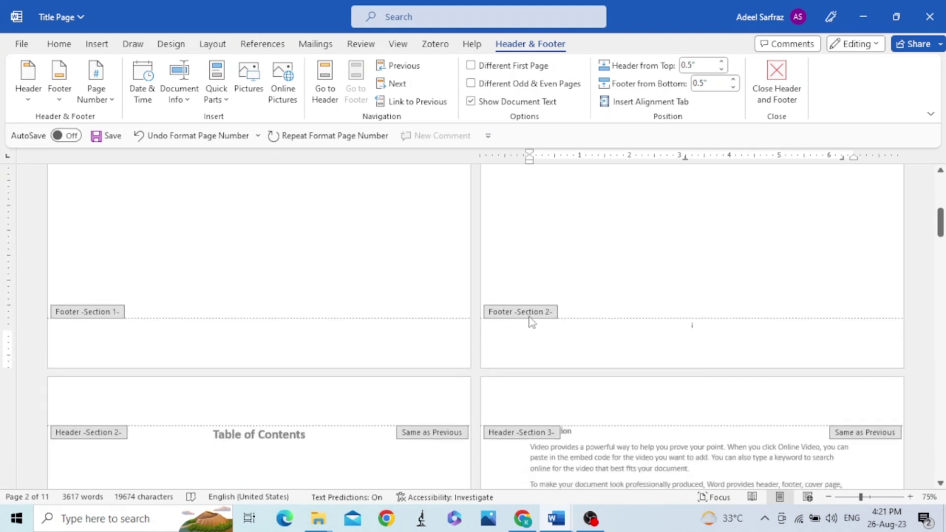
pyautogui.scroll(-2, 695, 332)
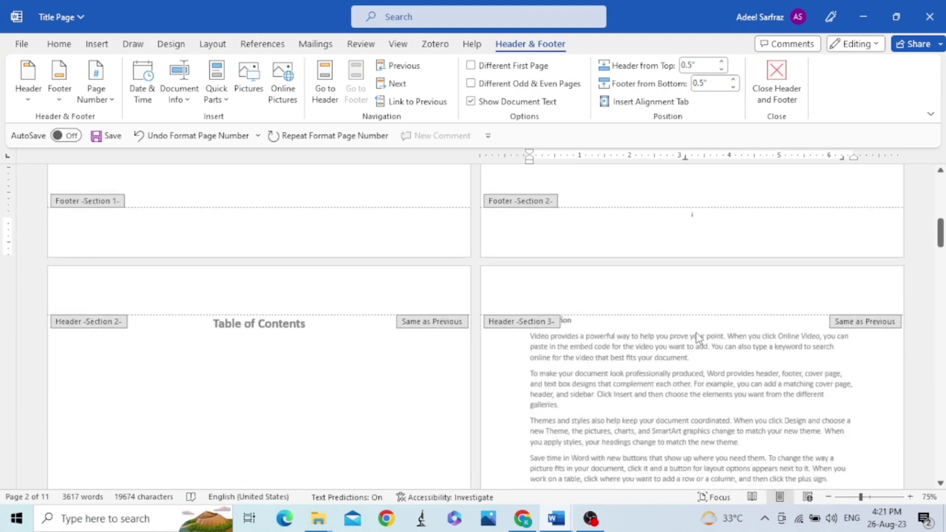
pyautogui.scroll(-4, 697, 336)
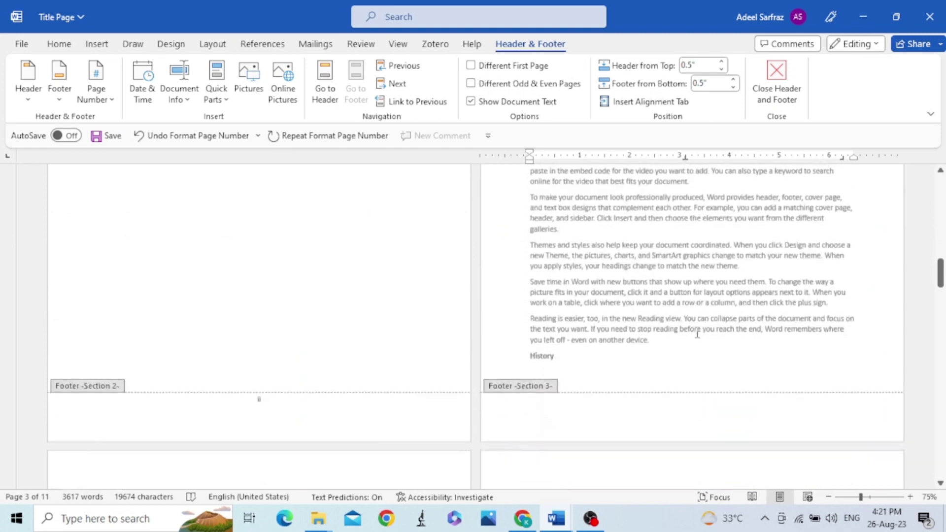
pyautogui.scroll(-2, 697, 334)
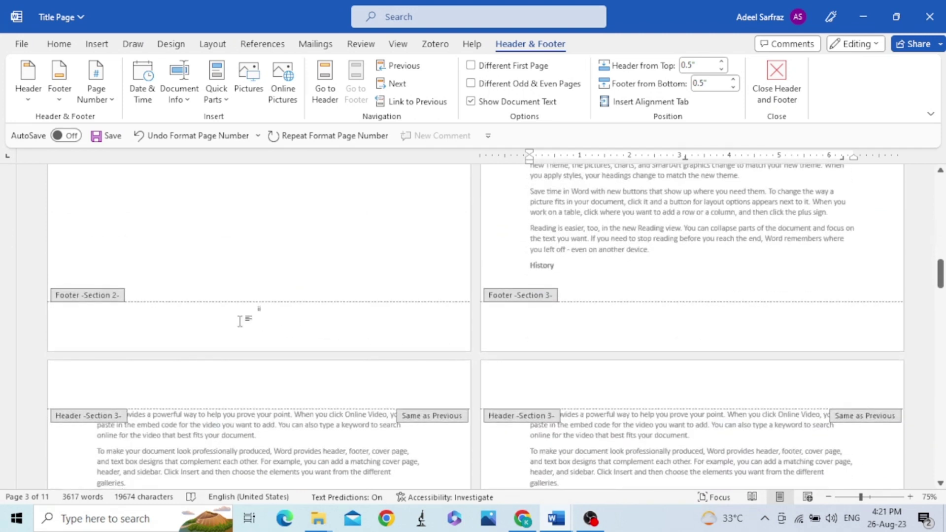
# - Add centred Plain Number 2 Arabic page numbers to the Section 3 footers
pyautogui.click(676, 331)
pyautogui.click(93, 100)
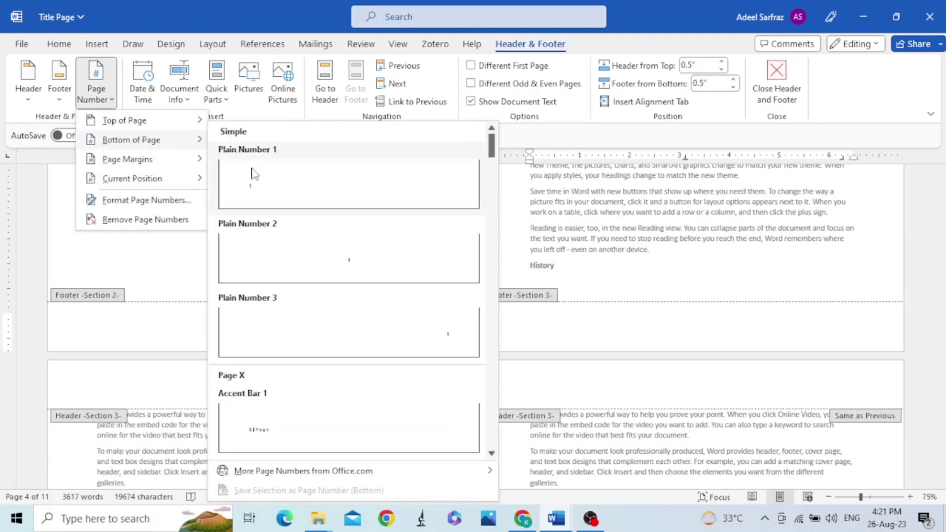
pyautogui.click(328, 265)
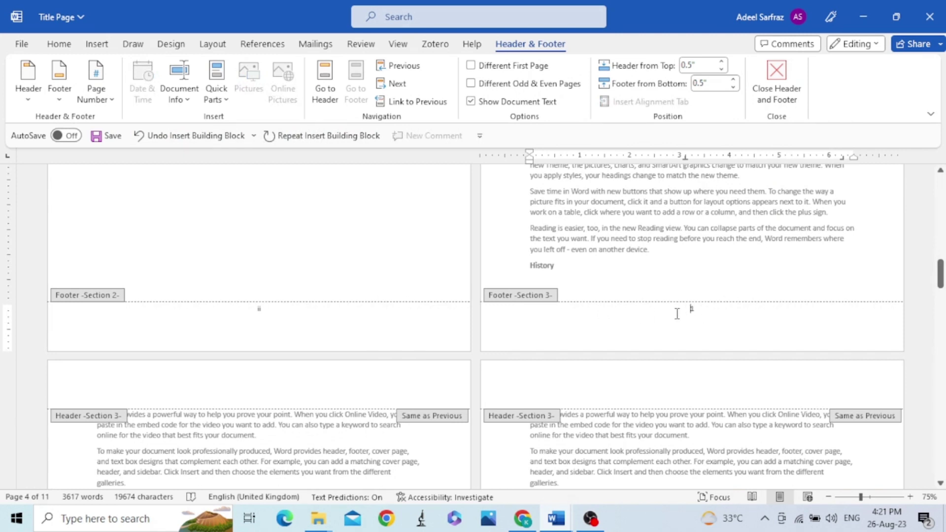
pyautogui.scroll(-10, 677, 314)
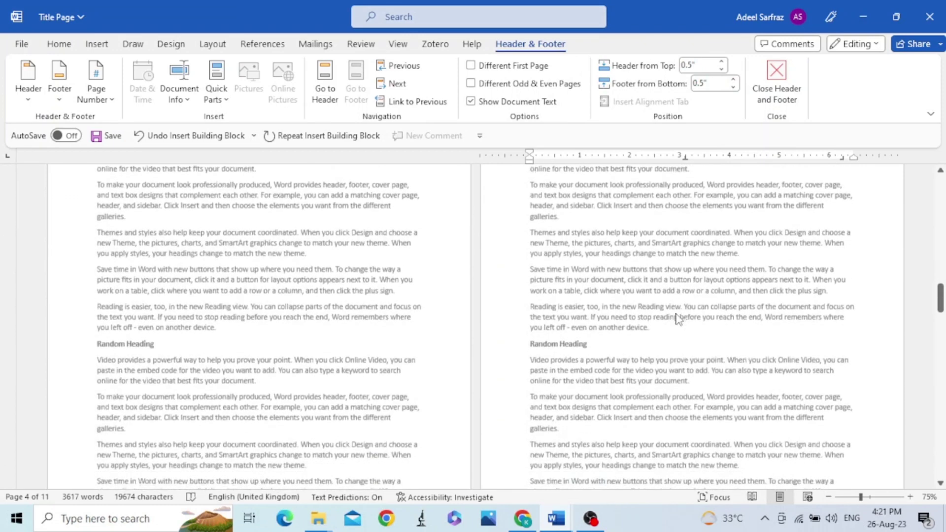
pyautogui.scroll(-4, 677, 317)
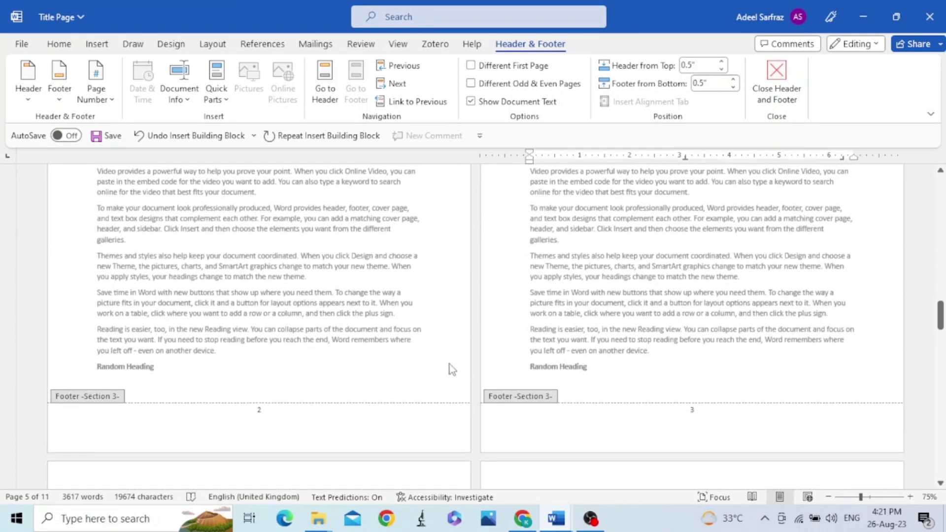
pyautogui.scroll(-10, 771, 400)
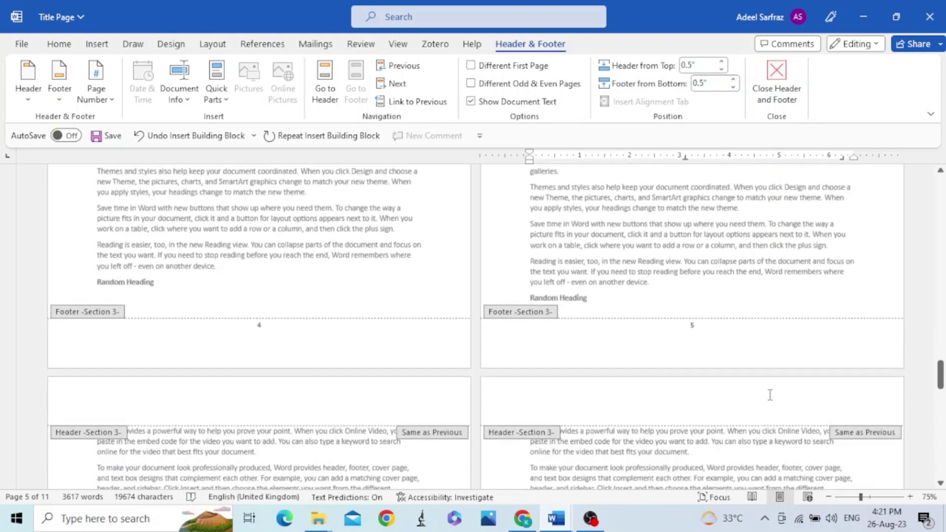
pyautogui.scroll(15, 770, 396)
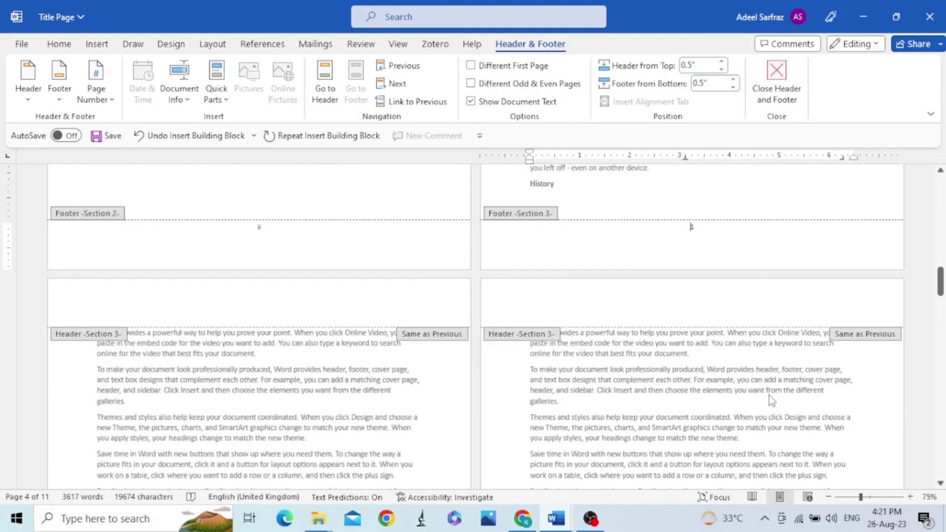